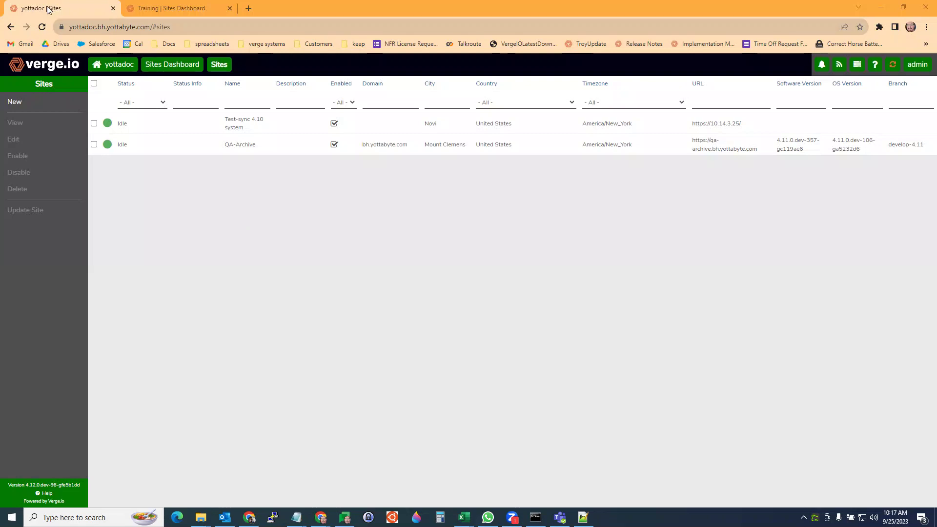
pyautogui.click(172, 8)
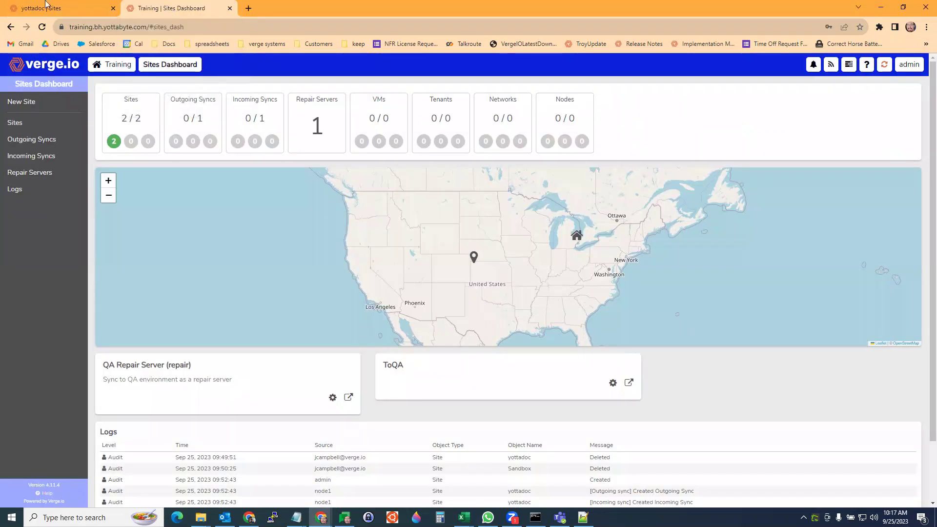
pyautogui.click(37, 10)
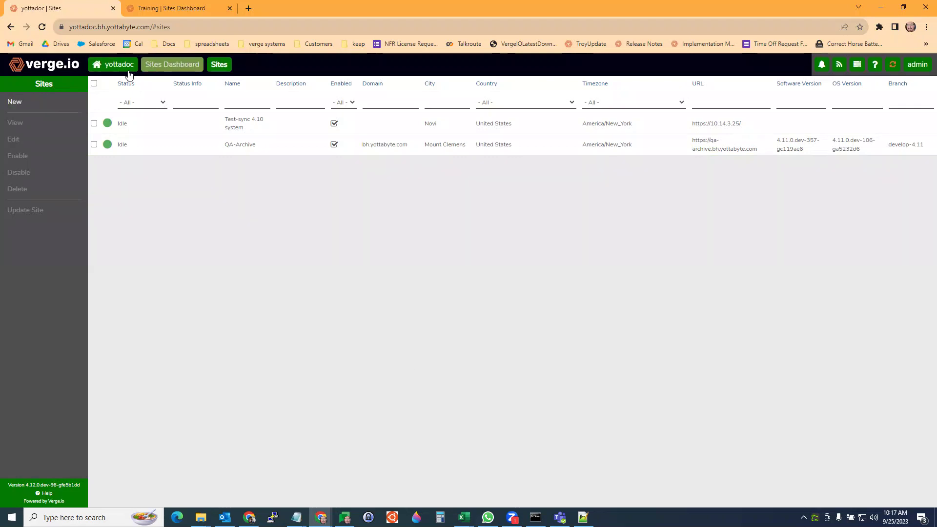
pyautogui.click(14, 103)
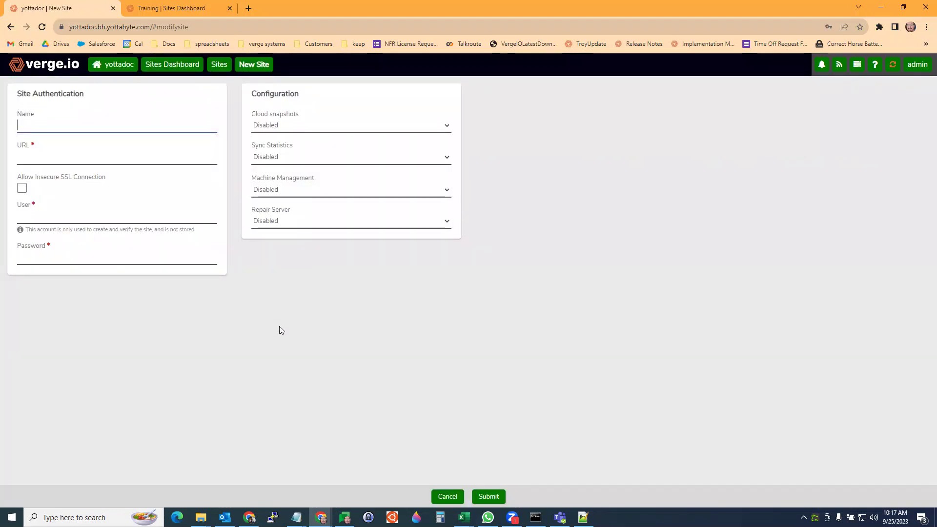
pyautogui.write('Training')
pyautogui.click(54, 161)
pyautogui.click(123, 211)
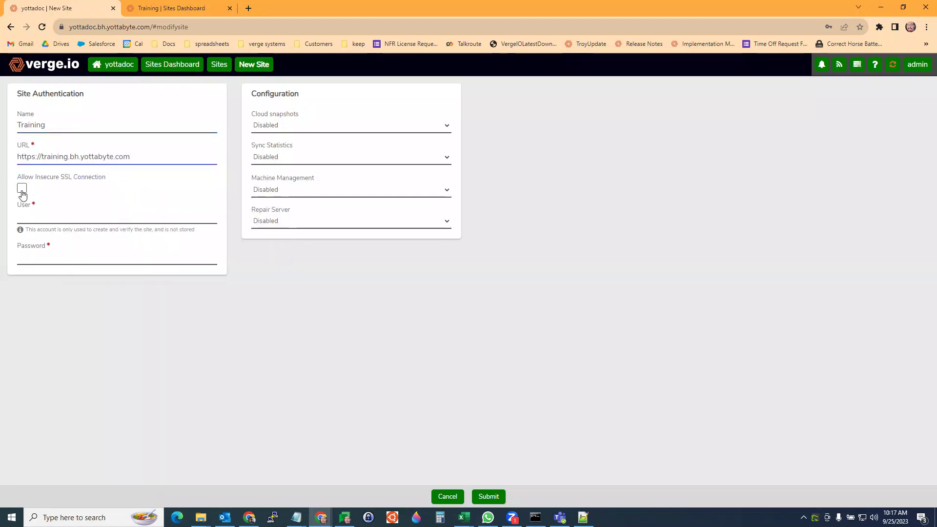
# - Enter the admin user name and the account password for the Training site
pyautogui.click(41, 215)
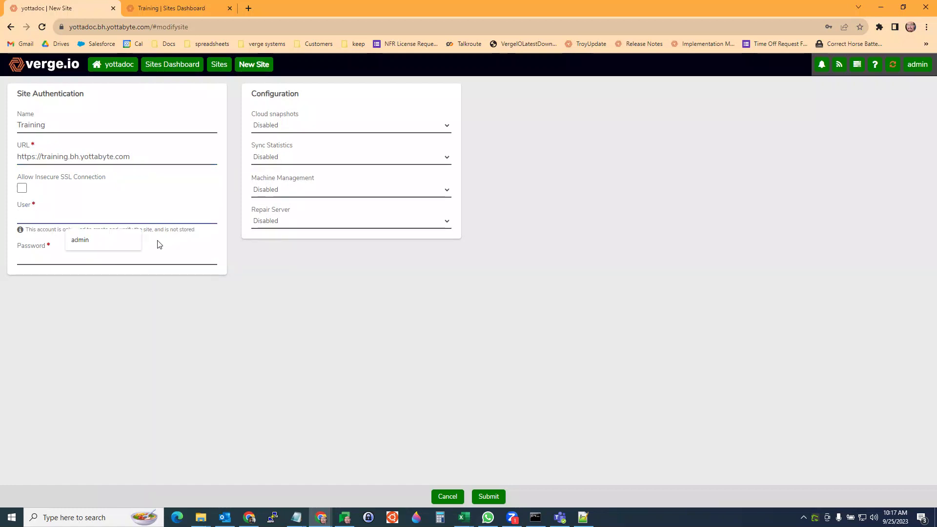
pyautogui.write('admin')
pyautogui.press('Tab')
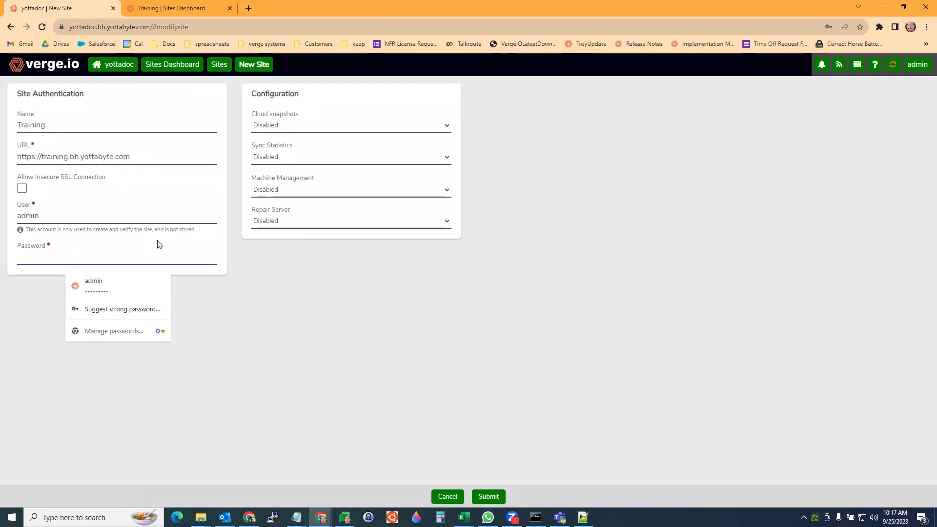
pyautogui.write('••')
pyautogui.click(295, 126)
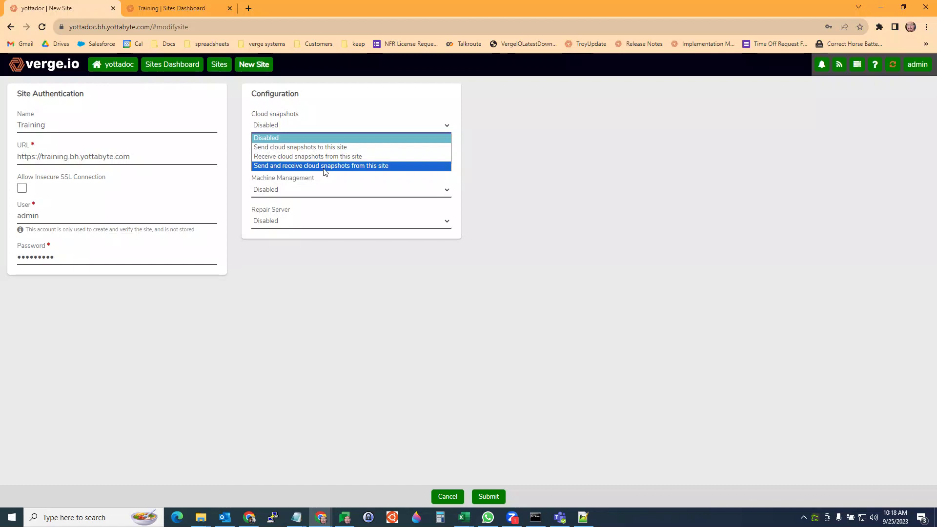
# - Set Cloud snapshots and Sync Statistics both to 'Send and receive' from this site
pyautogui.click(322, 166)
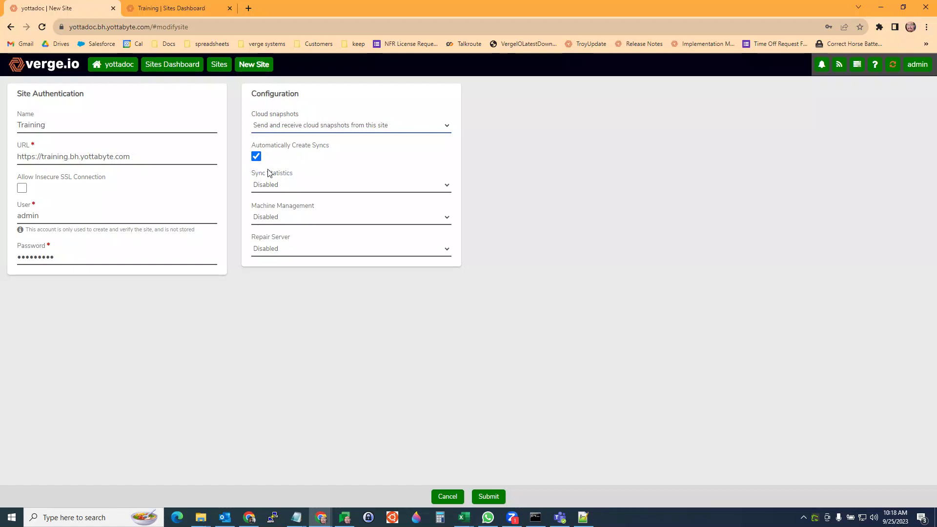
pyautogui.click(289, 186)
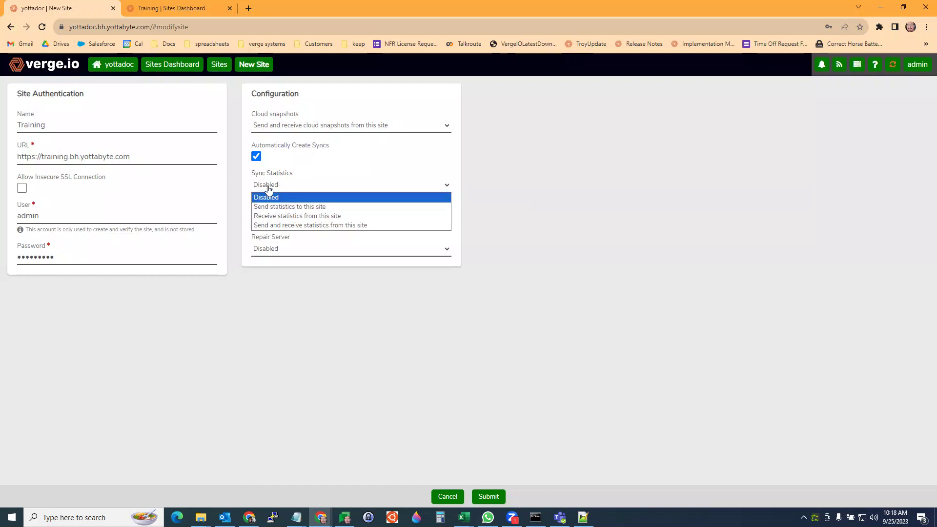
pyautogui.click(282, 226)
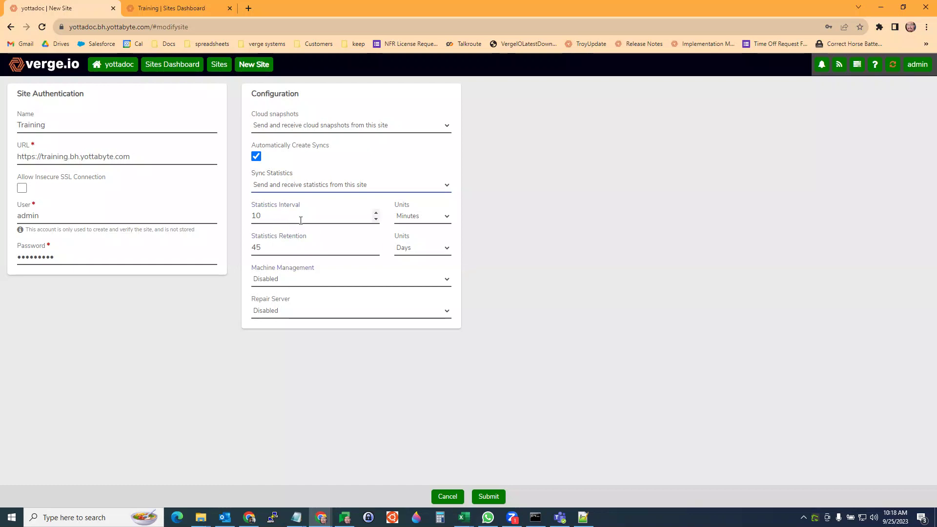
# - Choose 'Allow bi-directional management of machines' and 'Enable bi-directional repair servers' for Training
pyautogui.click(295, 282)
pyautogui.click(297, 320)
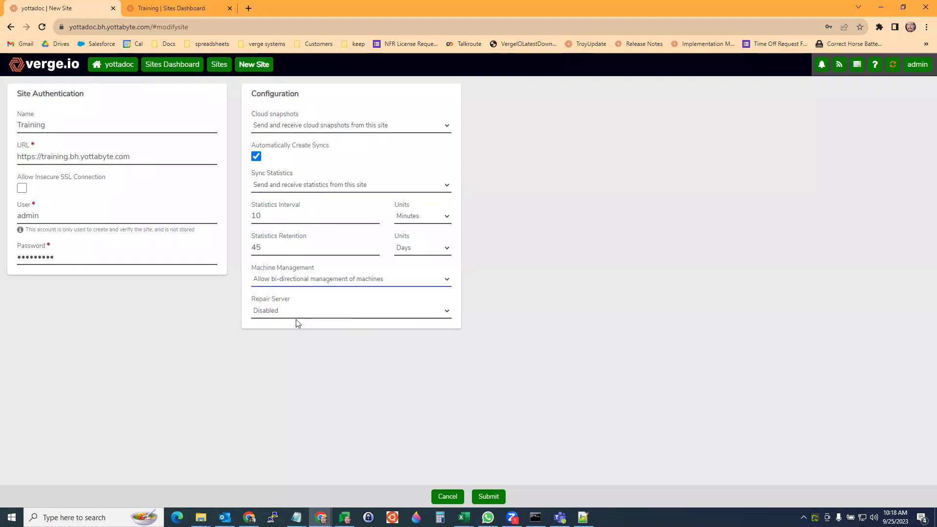
pyautogui.click(310, 284)
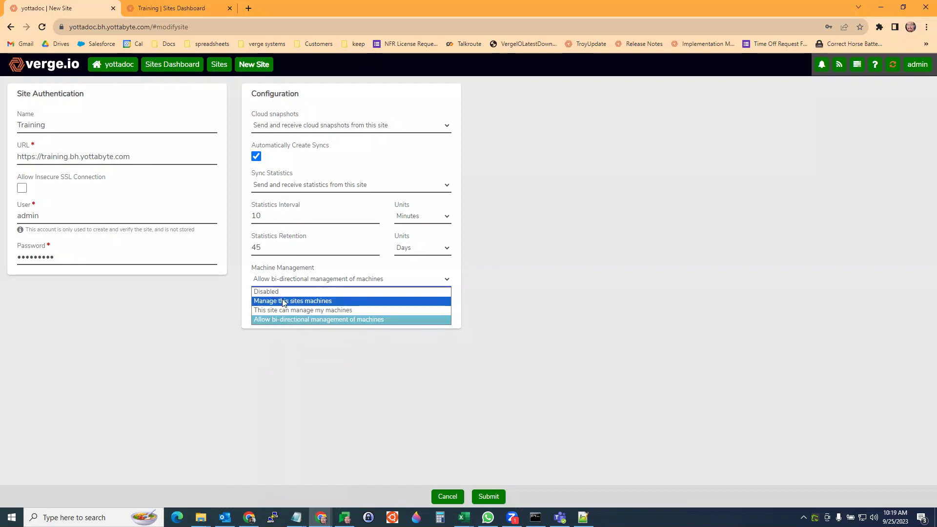
pyautogui.click(166, 314)
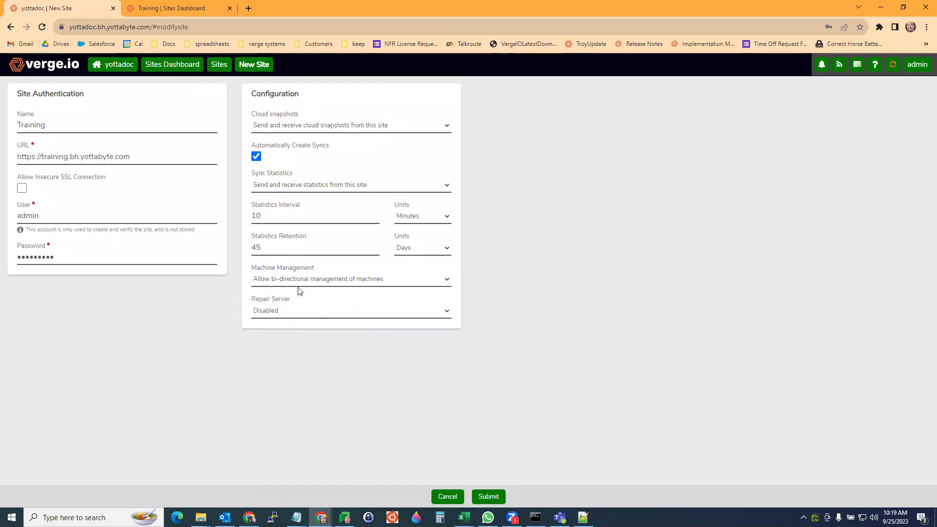
pyautogui.click(276, 314)
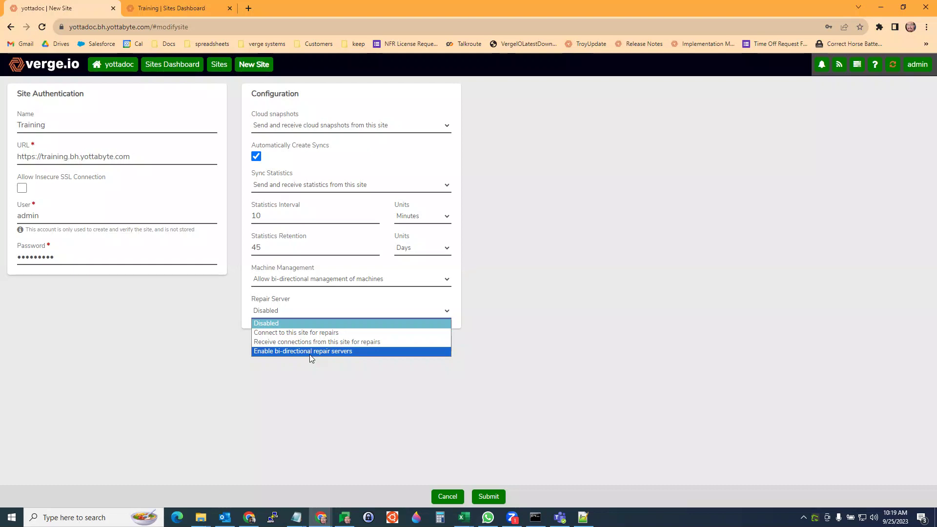
pyautogui.click(308, 352)
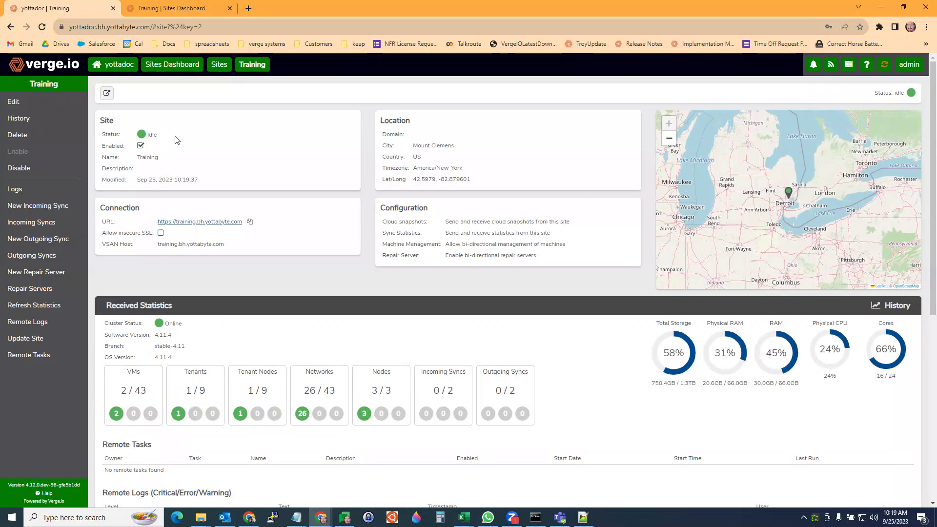
# - Scroll the Training site page through its Incoming Sync, Outgoing Sync and Logs sections
pyautogui.scroll(-3, 268, 189)
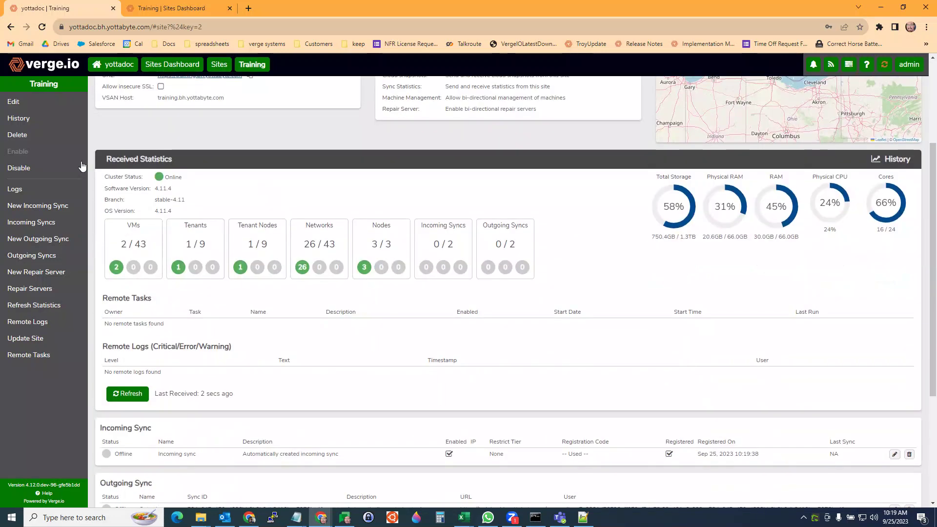
pyautogui.scroll(-1, 168, 188)
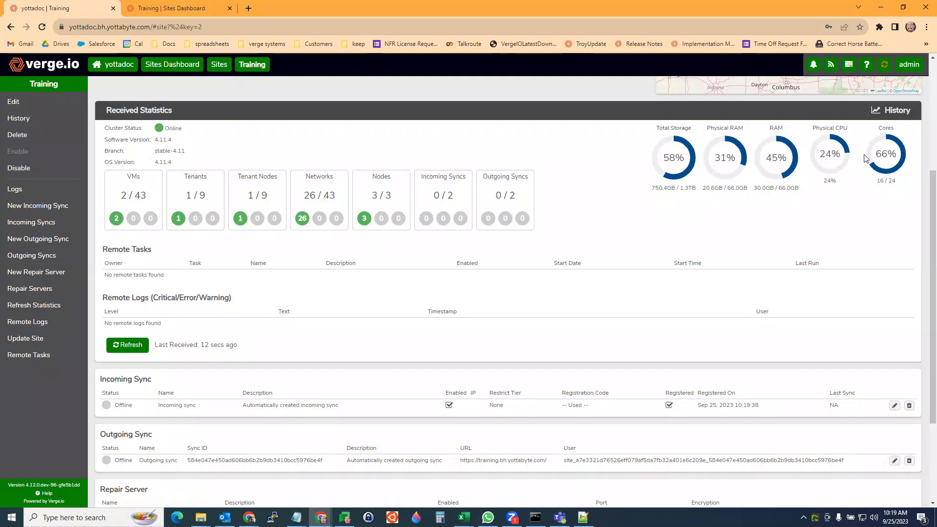
pyautogui.scroll(-3, 259, 204)
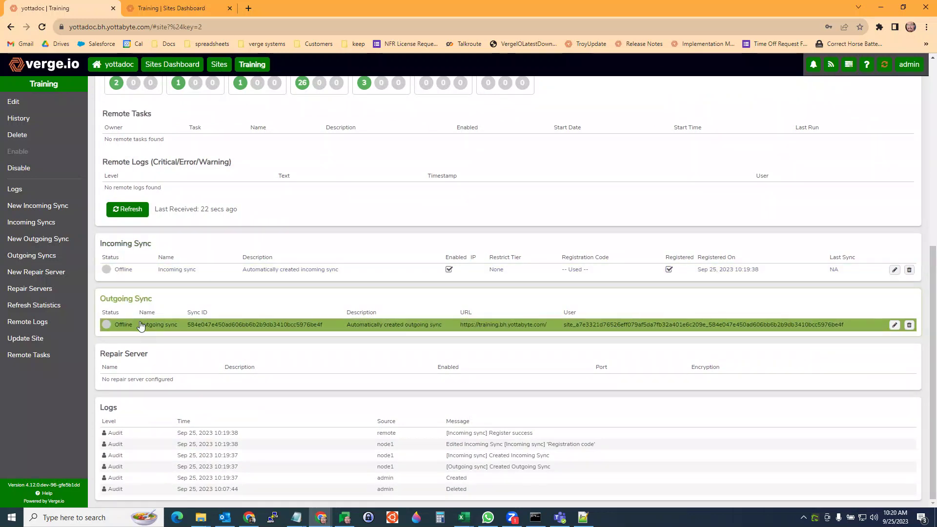
# - On the Training system, view the yottadoc site's details under Sites, then return to yottadoc
pyautogui.click(173, 10)
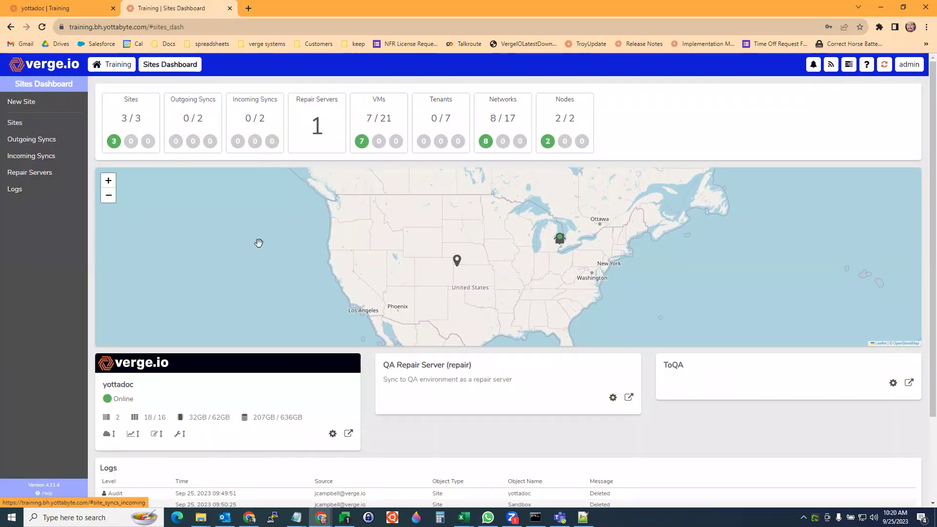
pyautogui.click(134, 118)
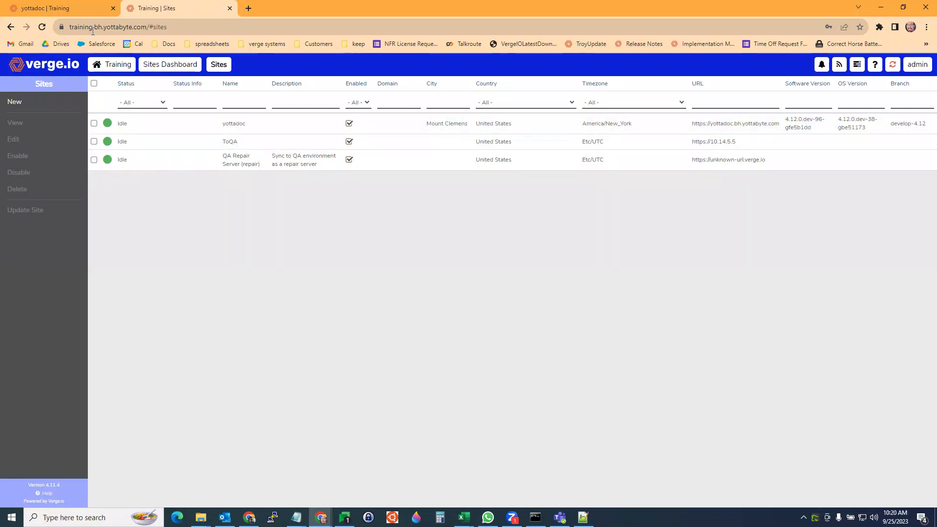
pyautogui.doubleClick(236, 128)
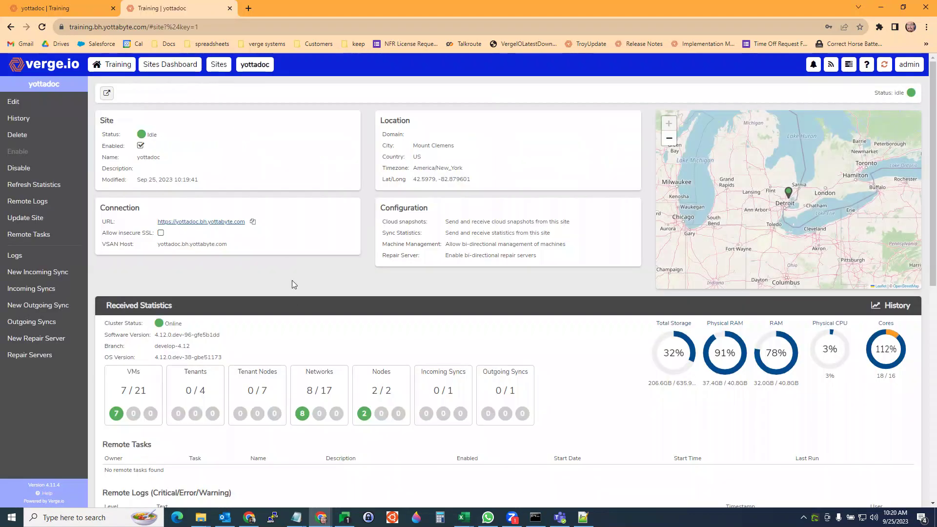
pyautogui.scroll(-5, 293, 285)
pyautogui.scroll(4, 344, 200)
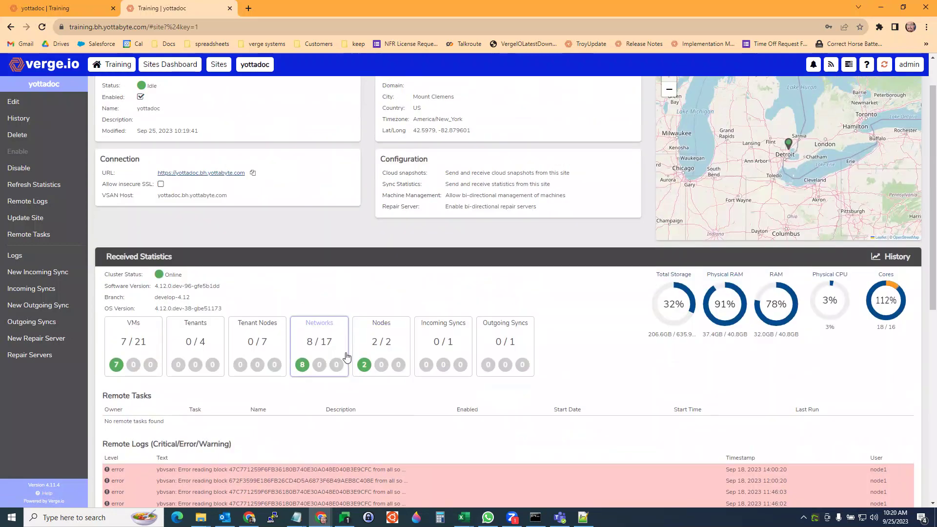
pyautogui.scroll(1, 346, 357)
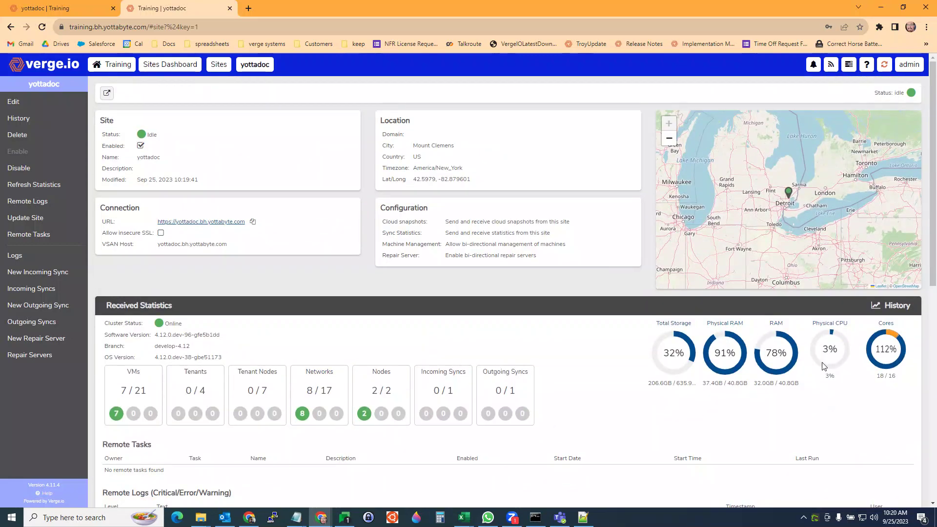
pyautogui.click(55, 10)
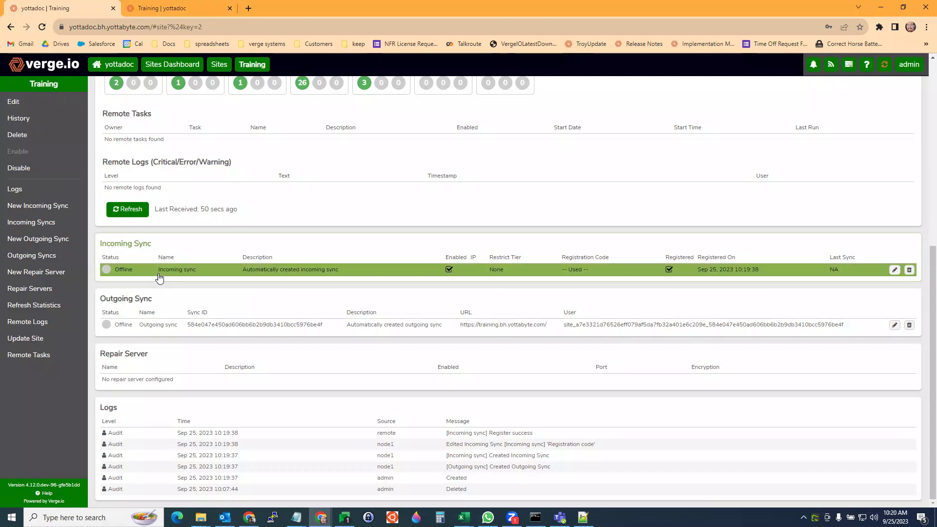
# - Open the outgoing sync to Training and review its 31 cloud snapshots and empty queue
pyautogui.doubleClick(160, 325)
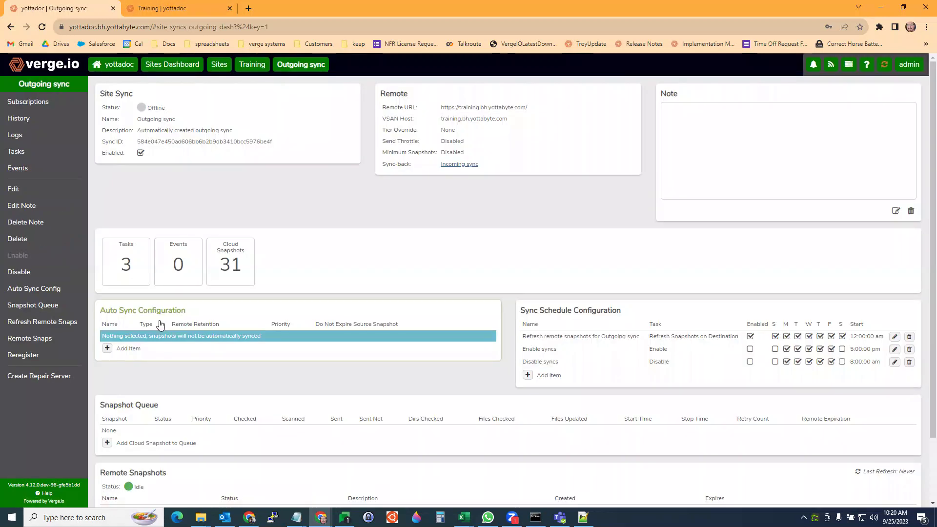
pyautogui.scroll(-2, 253, 216)
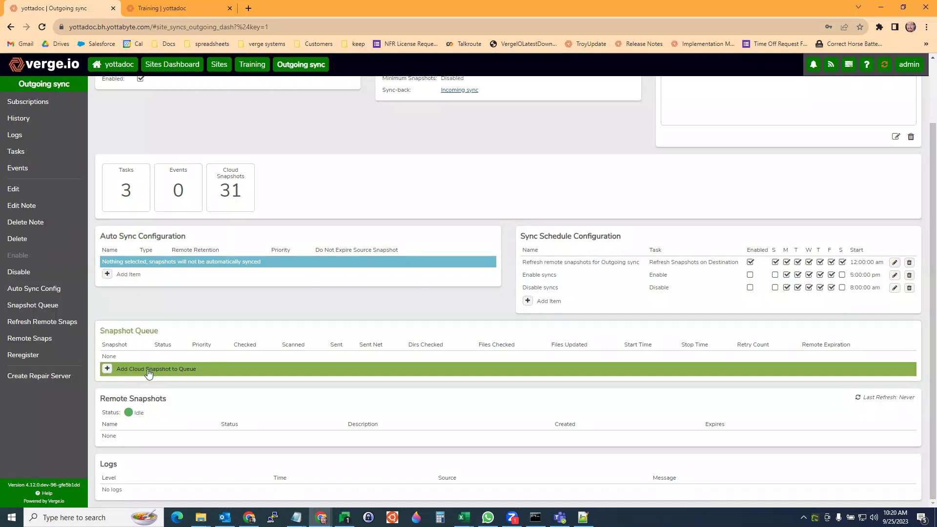
# - Queue a cloud snapshot sync of daily_20230922 with a 3-day retention
pyautogui.click(148, 370)
pyautogui.scroll(-5, 148, 373)
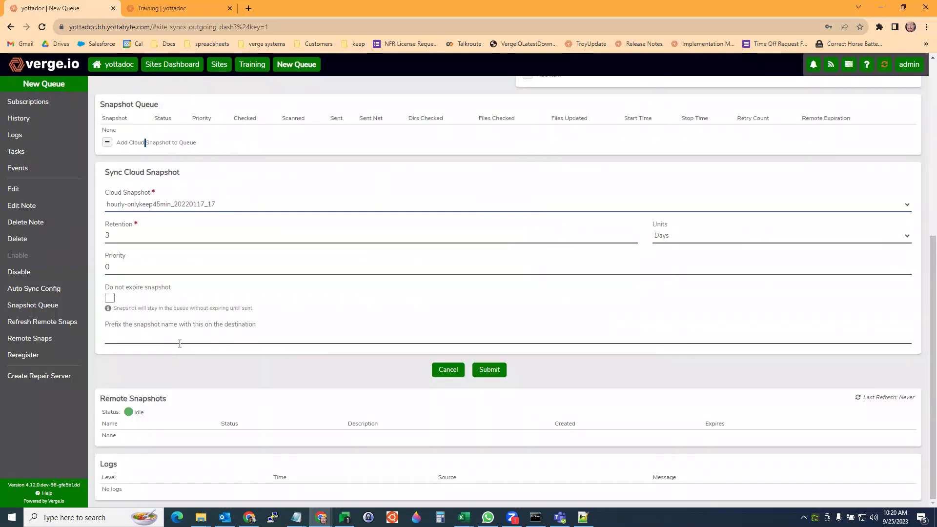
pyautogui.click(179, 208)
pyautogui.scroll(-3, 157, 295)
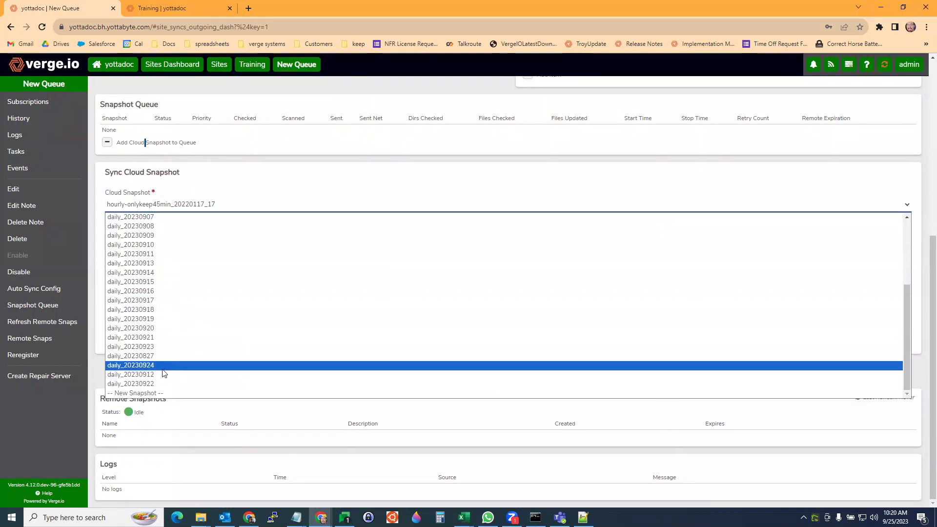
pyautogui.click(156, 384)
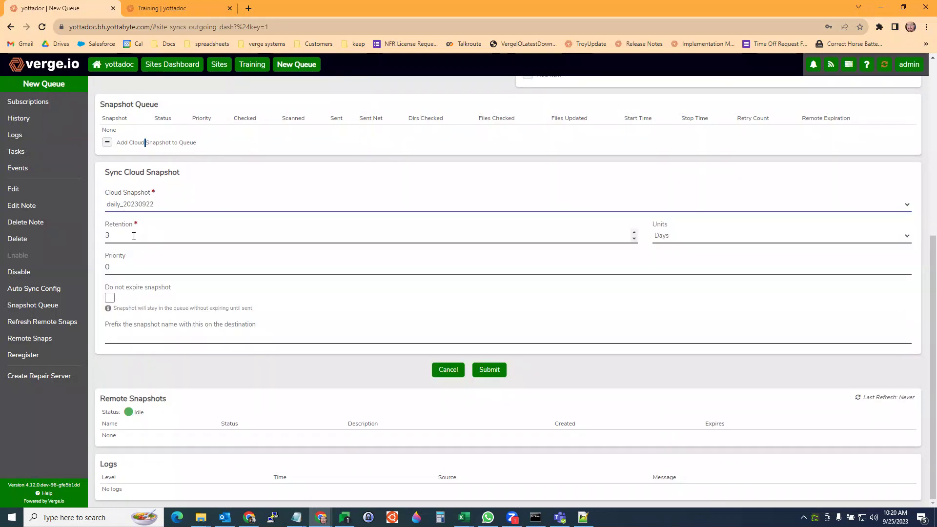
pyautogui.click(121, 237)
# - Set the destination snapshot name prefix to yottadoc
pyautogui.click(129, 335)
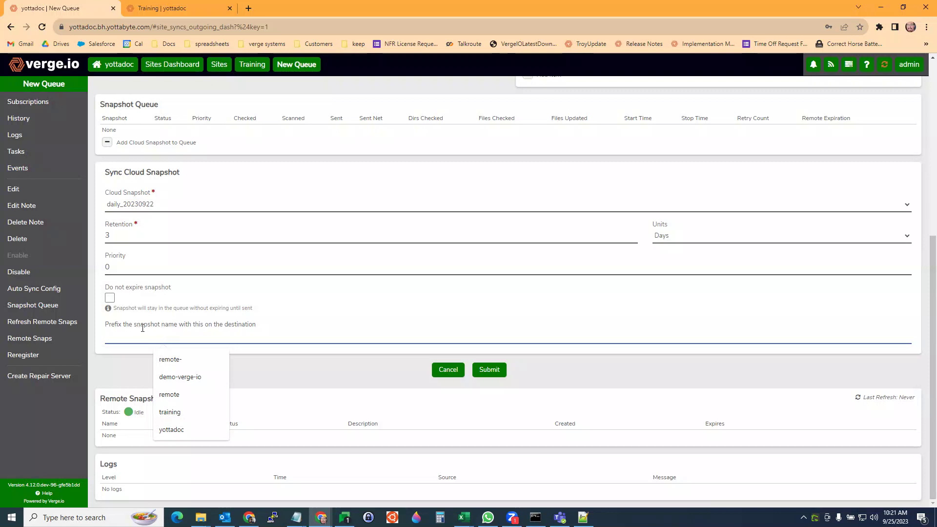
pyautogui.write('yottadoc')
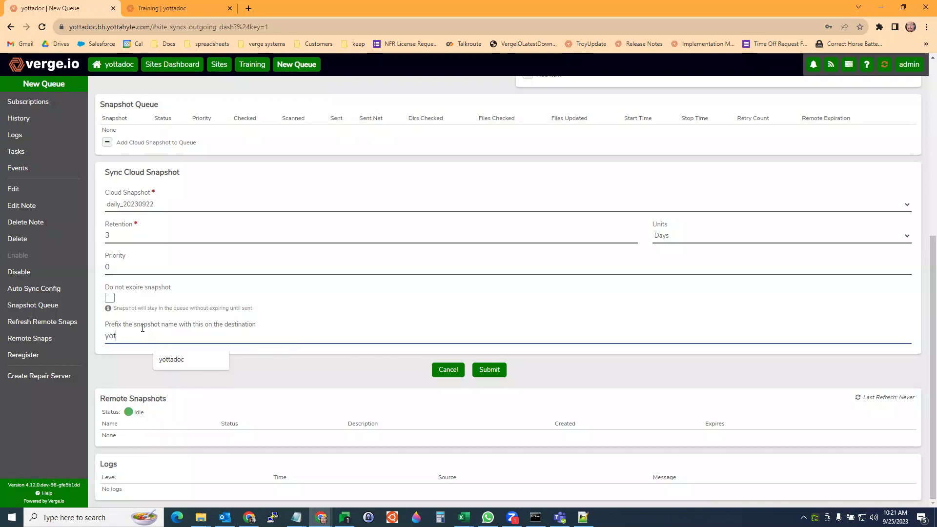
pyautogui.click(177, 360)
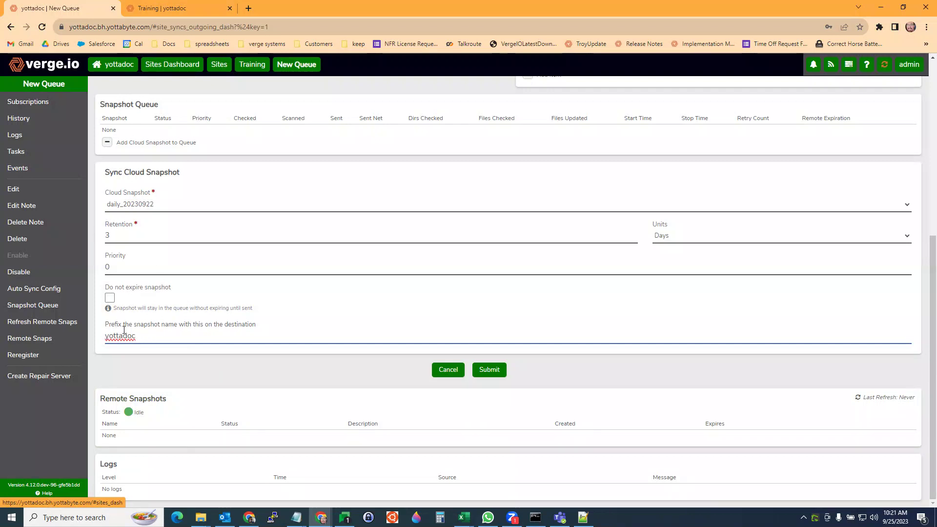
# - Submit the daily_20230922 sync, confirm it sends immediately, and check its progress
pyautogui.click(489, 370)
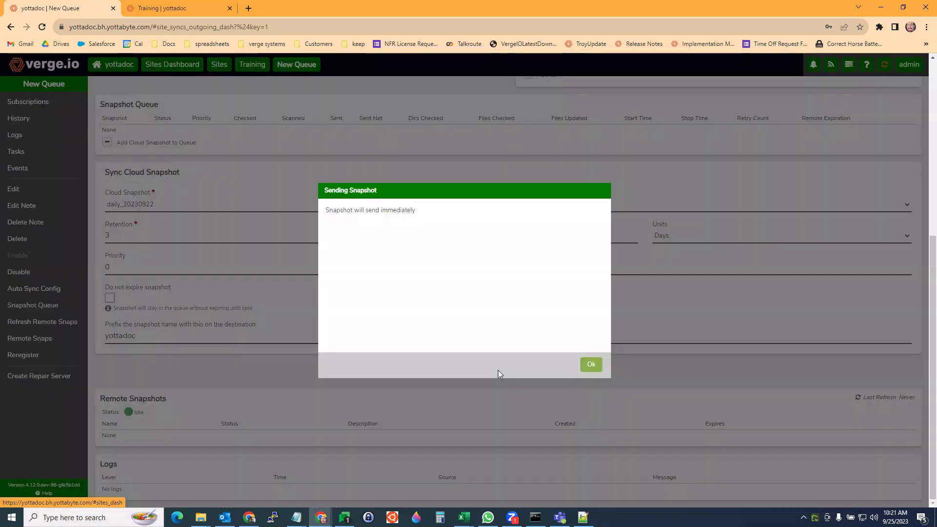
pyautogui.click(591, 364)
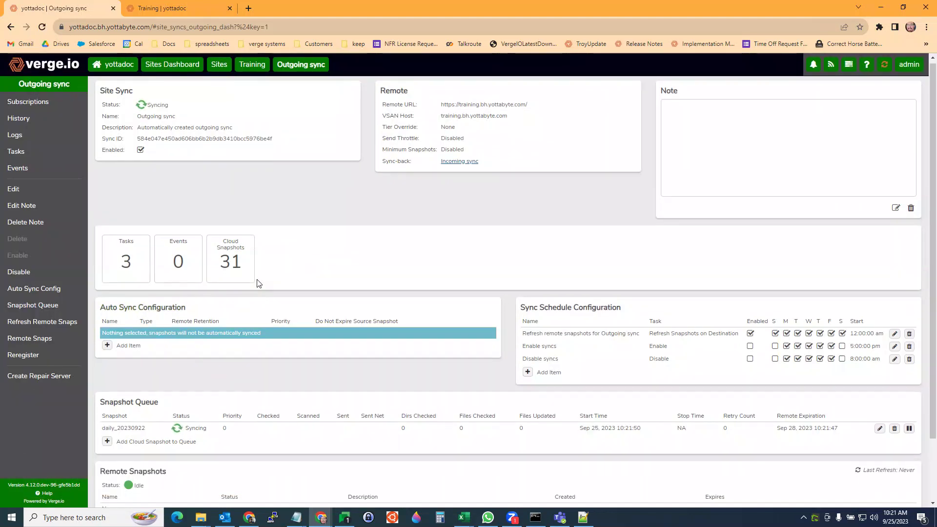
pyautogui.scroll(-2, 257, 283)
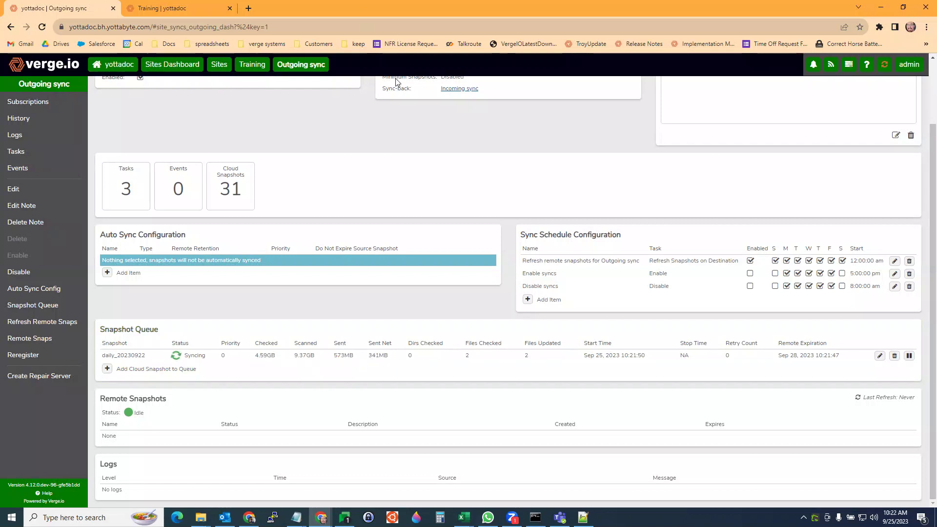
# - On Training's yottadoc site page, check that the incoming sync shows as syncing
pyautogui.click(178, 9)
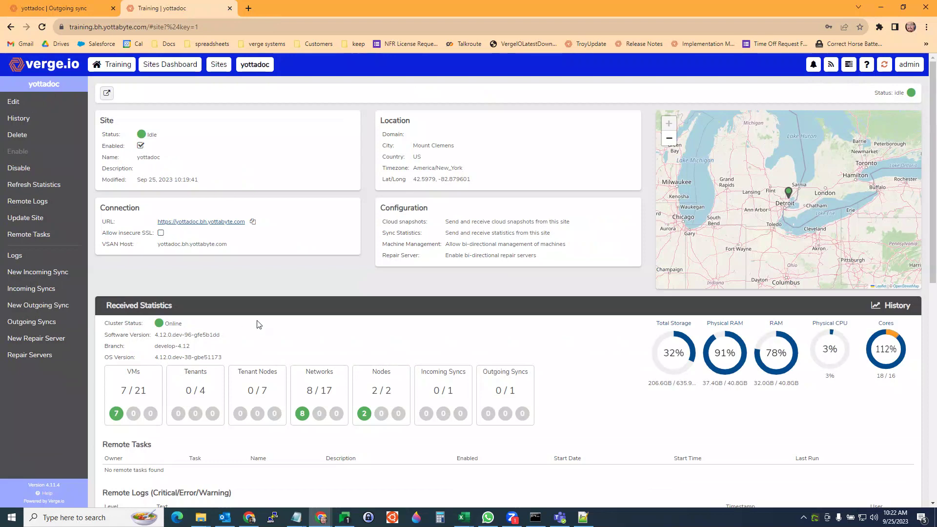
pyautogui.scroll(-8, 276, 341)
pyautogui.scroll(-1, 278, 345)
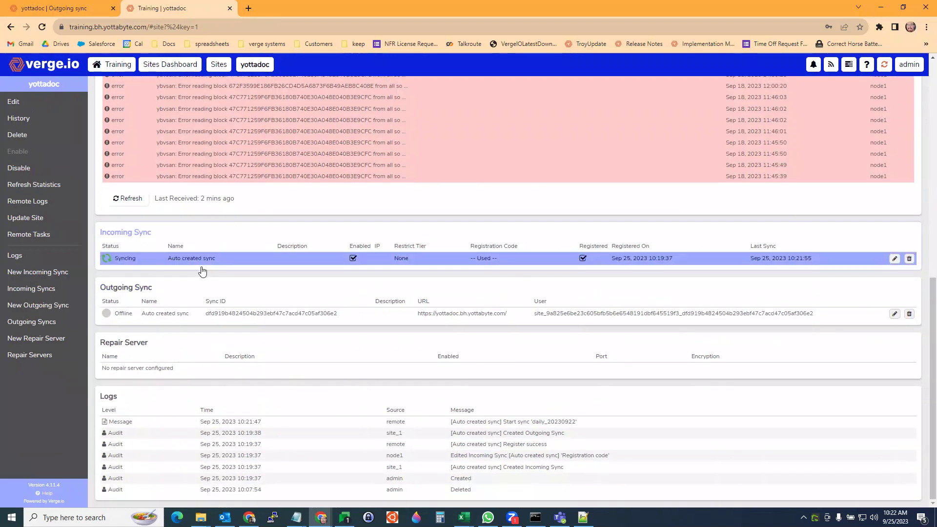
pyautogui.click(195, 263)
pyautogui.scroll(9, 239, 293)
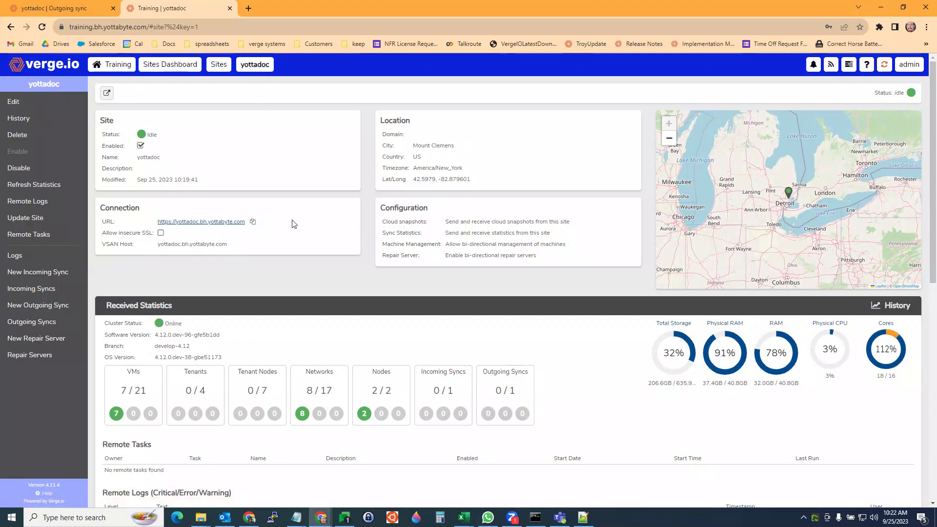
# - Return to yottadoc's outgoing sync dashboard and check the Syncing status at the top
pyautogui.click(52, 8)
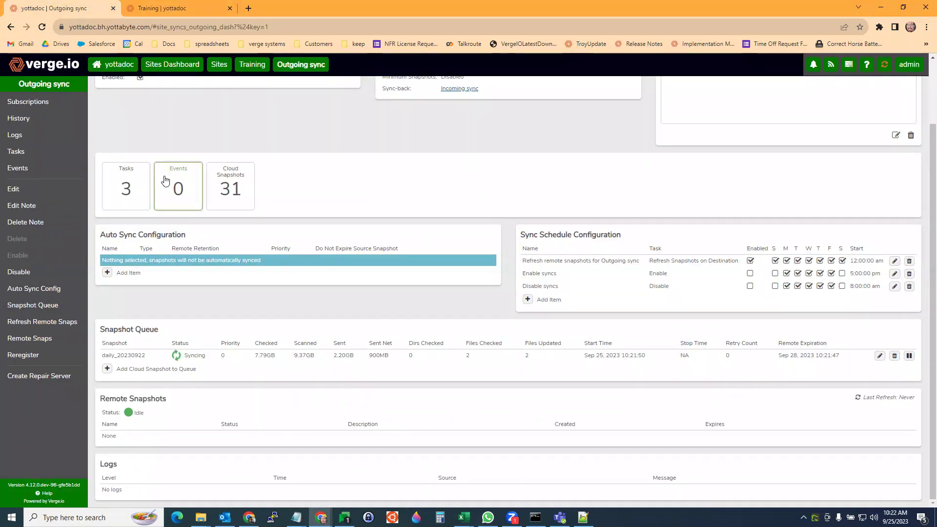
pyautogui.scroll(3, 165, 180)
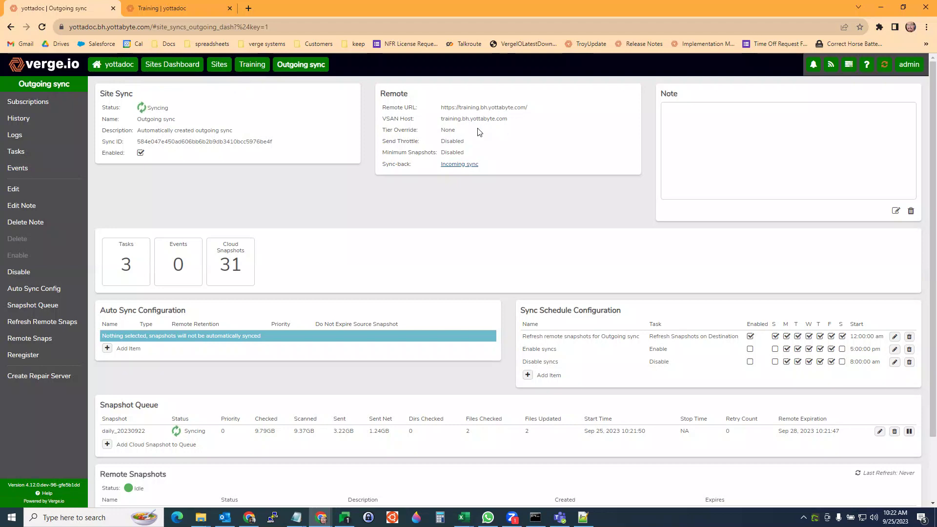
# - On yottadoc, open the External network's Rules list showing the vSAN rule on TCP 14201
pyautogui.click(114, 68)
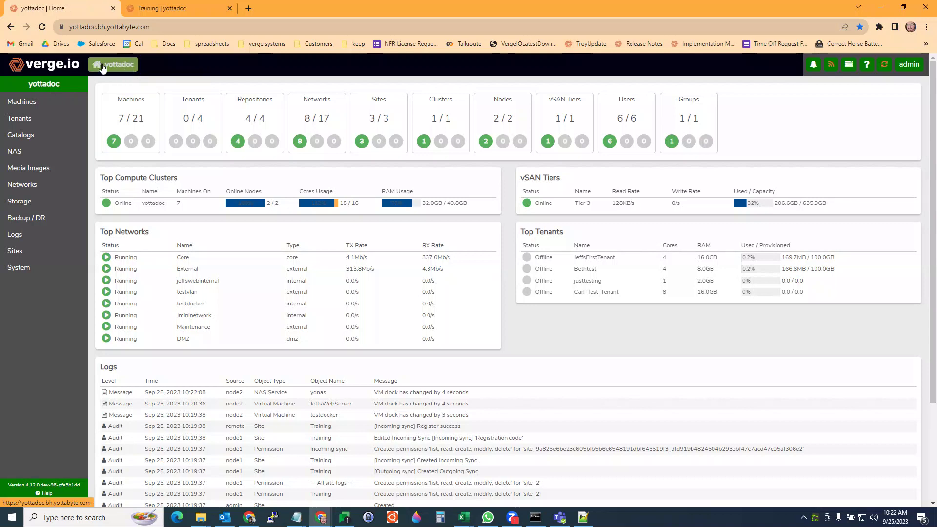
pyautogui.click(325, 118)
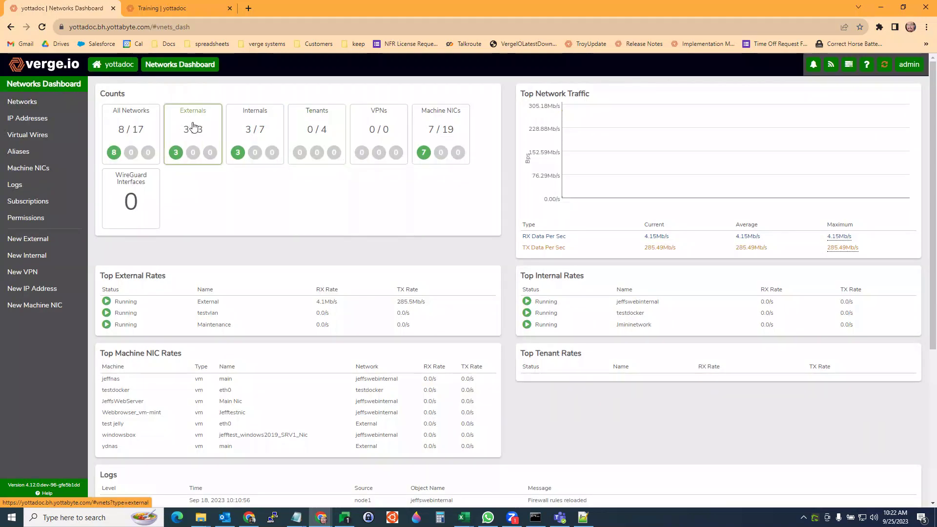
pyautogui.click(193, 126)
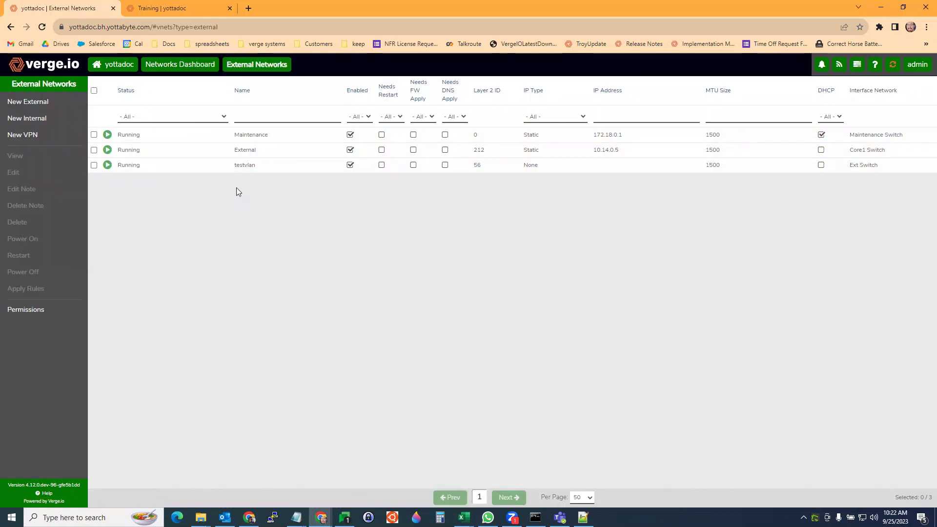
pyautogui.doubleClick(246, 152)
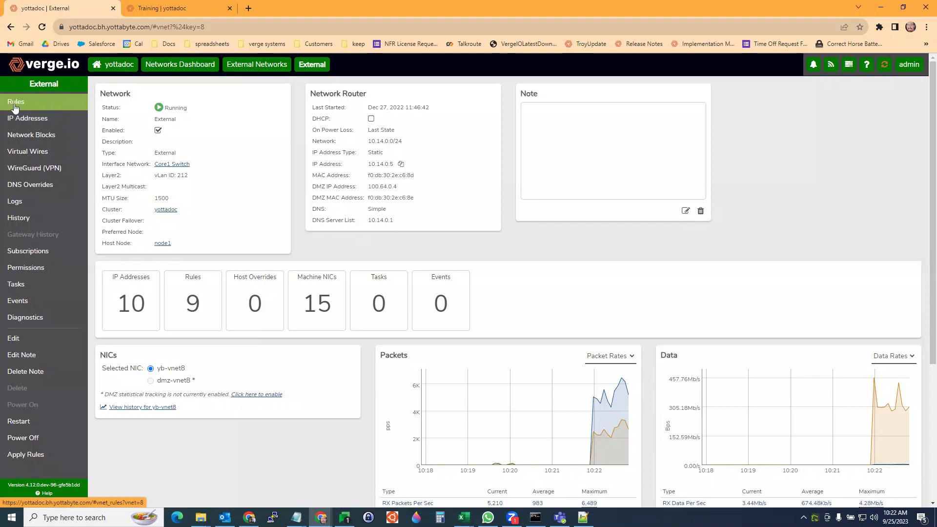
pyautogui.click(20, 105)
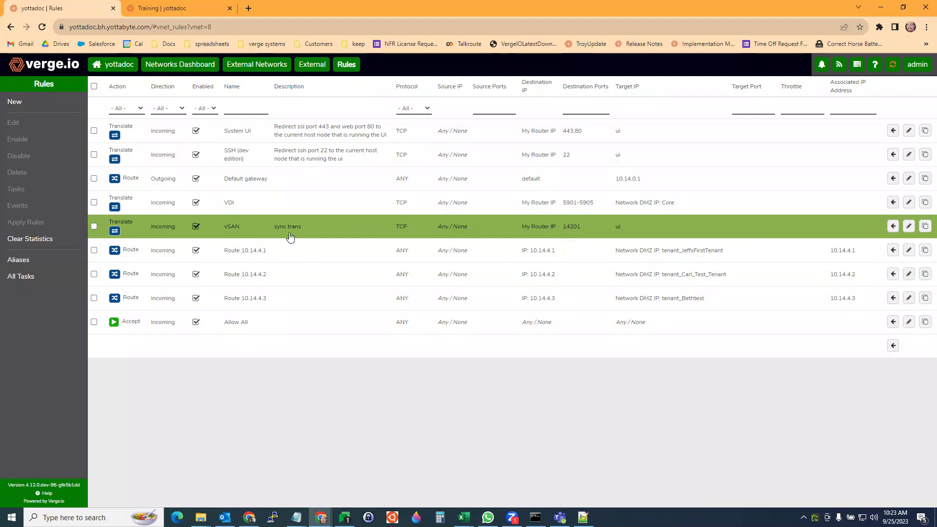
# - Inspect the External network's vSAN rule (TCP 14201 to ui), cancel without changes, and select it
pyautogui.doubleClick(343, 230)
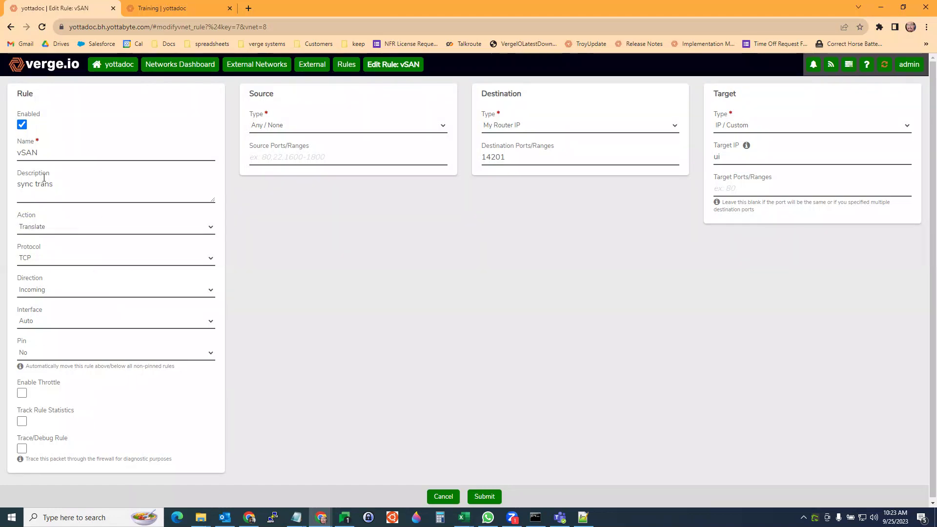
pyautogui.click(437, 497)
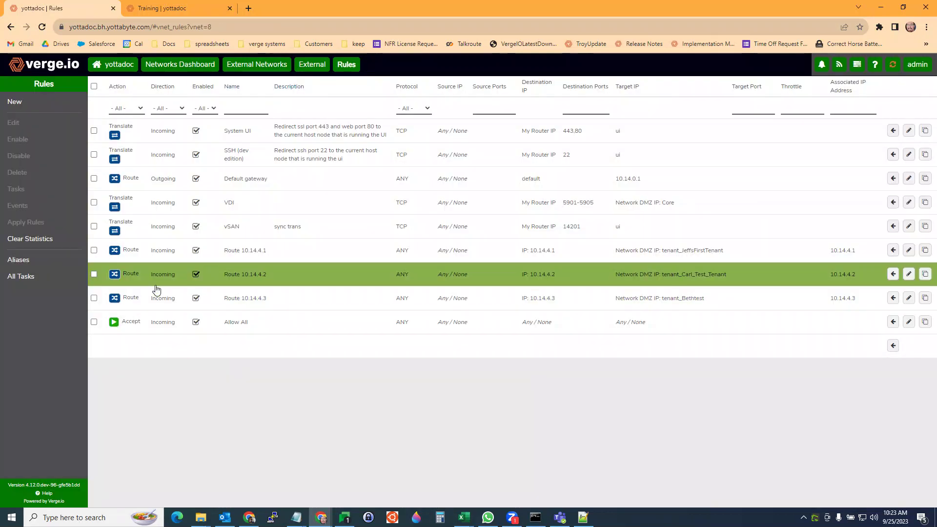
pyautogui.click(142, 224)
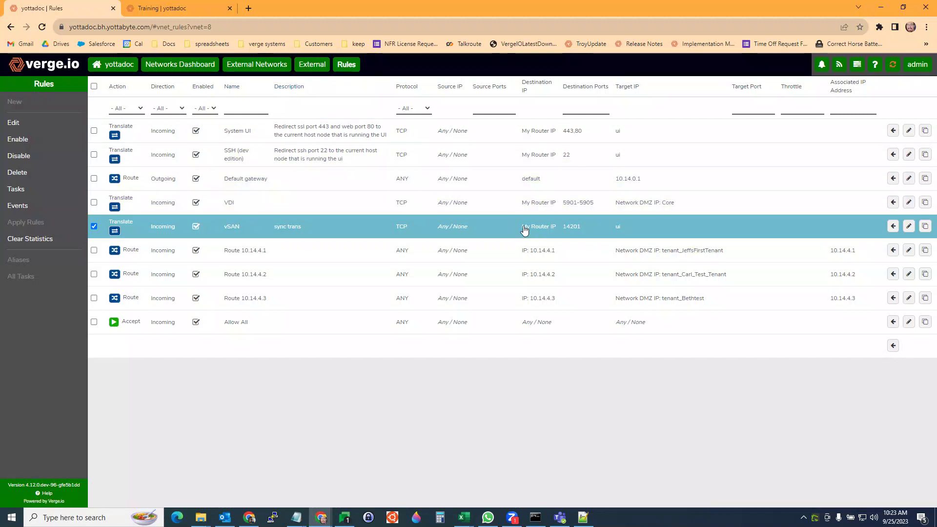
# - Open the Core network's rules and inspect its vSAN sync rule on TCP 14201 without changes
pyautogui.click(178, 67)
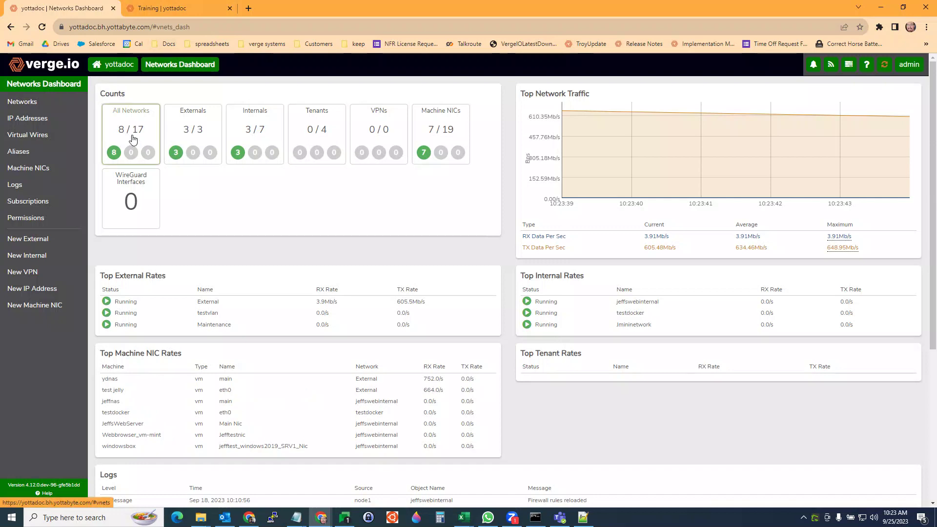
pyautogui.click(127, 122)
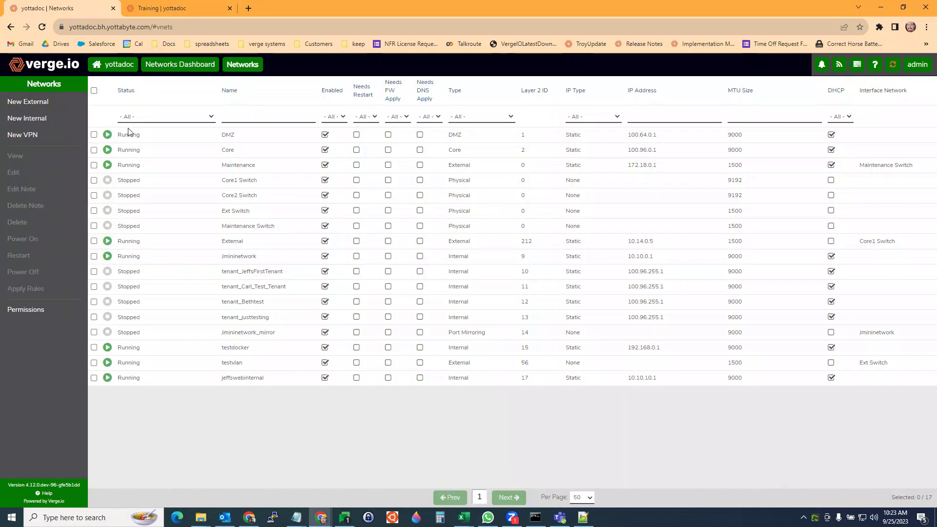
pyautogui.doubleClick(227, 157)
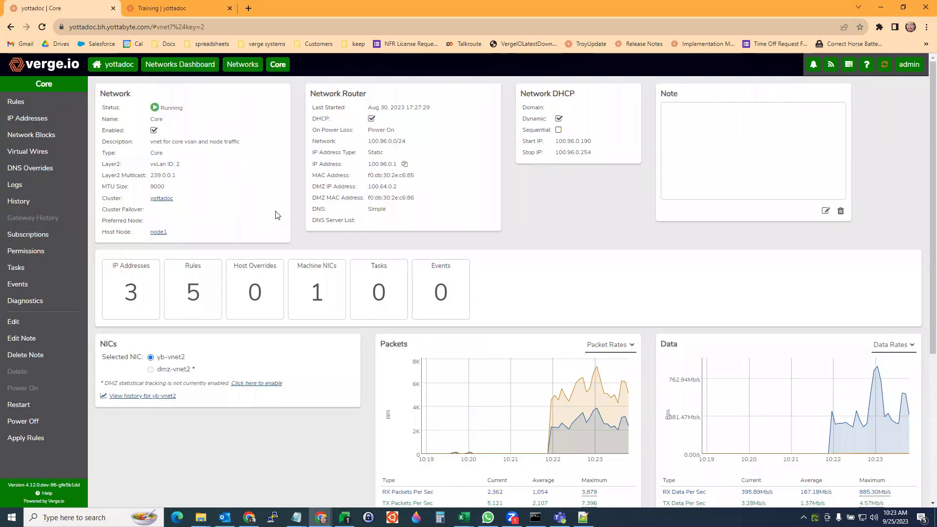
pyautogui.click(23, 106)
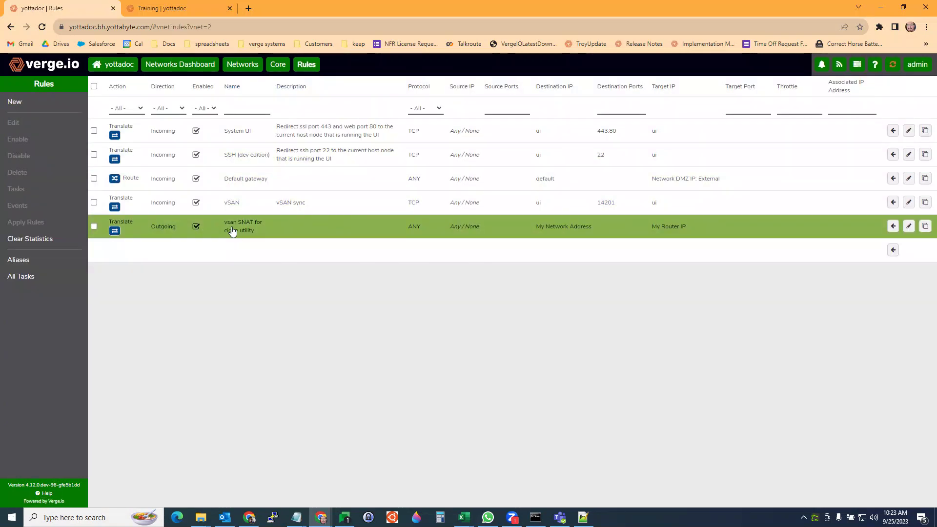
pyautogui.doubleClick(280, 202)
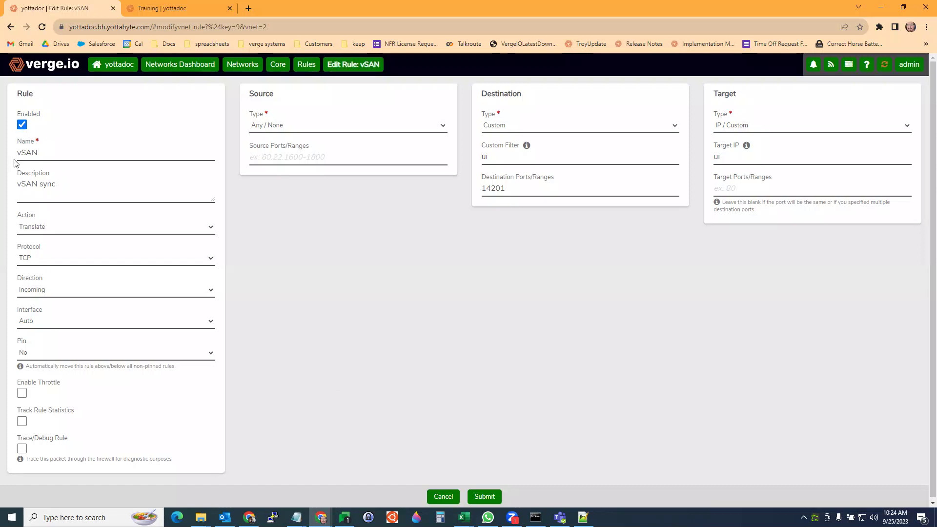
pyautogui.click(306, 64)
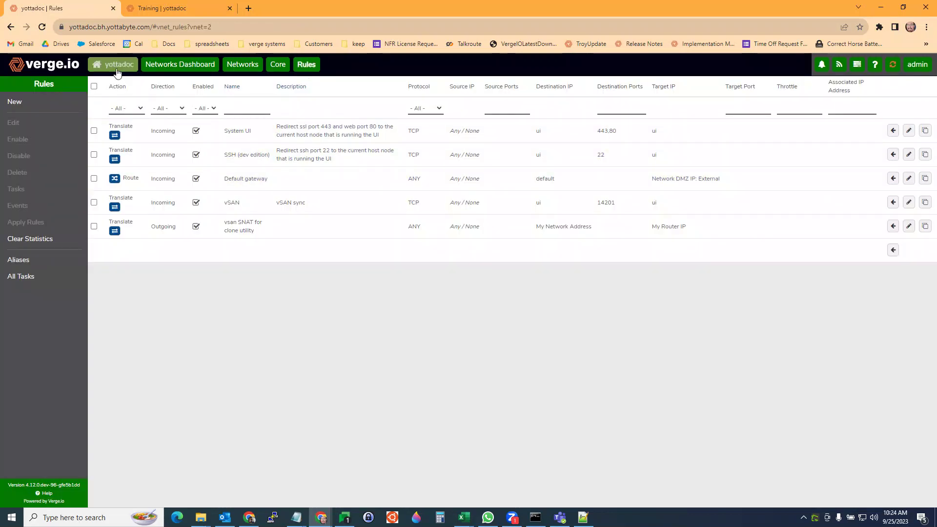
pyautogui.click(119, 64)
pyautogui.click(163, 8)
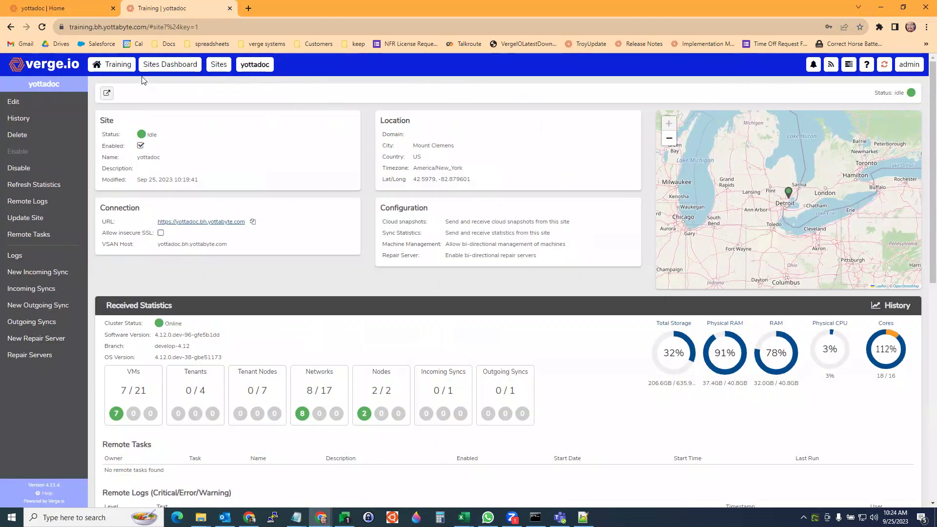
pyautogui.click(110, 65)
pyautogui.click(298, 119)
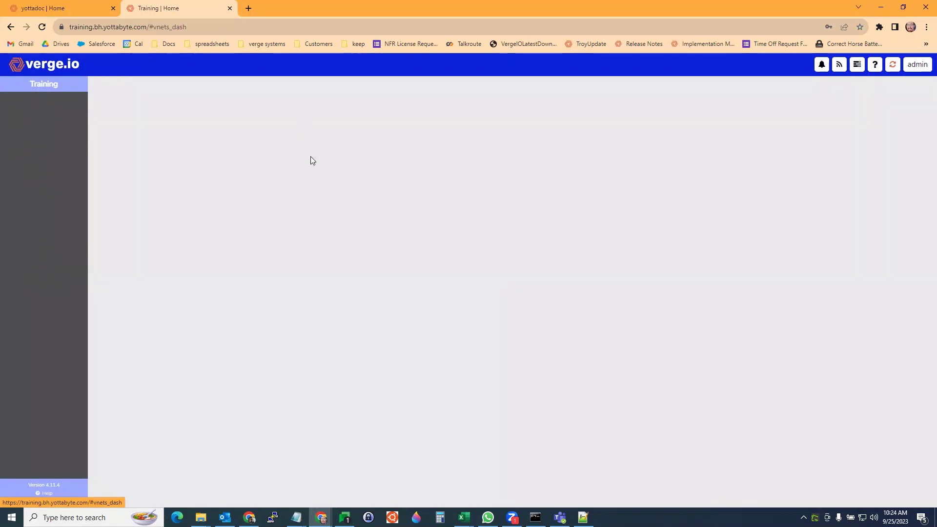
pyautogui.click(201, 136)
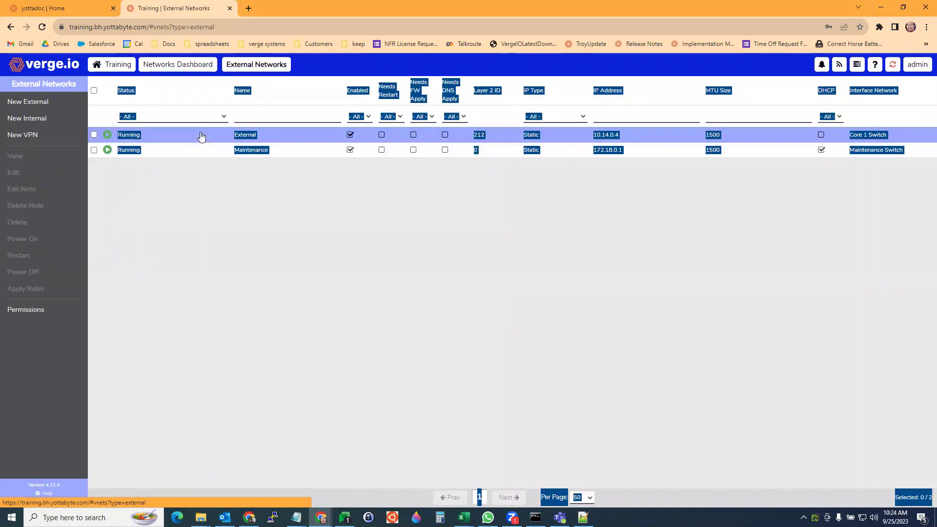
pyautogui.click(248, 136)
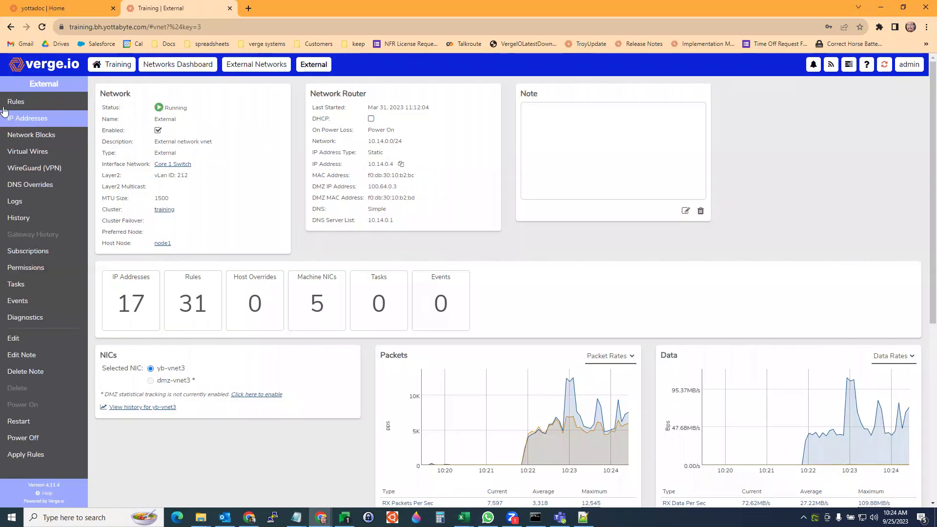
pyautogui.click(19, 104)
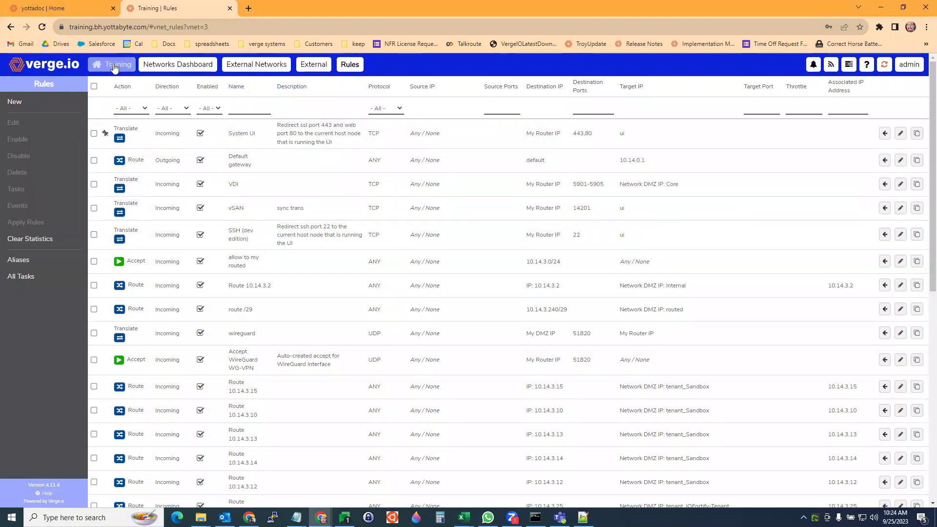
pyautogui.click(112, 65)
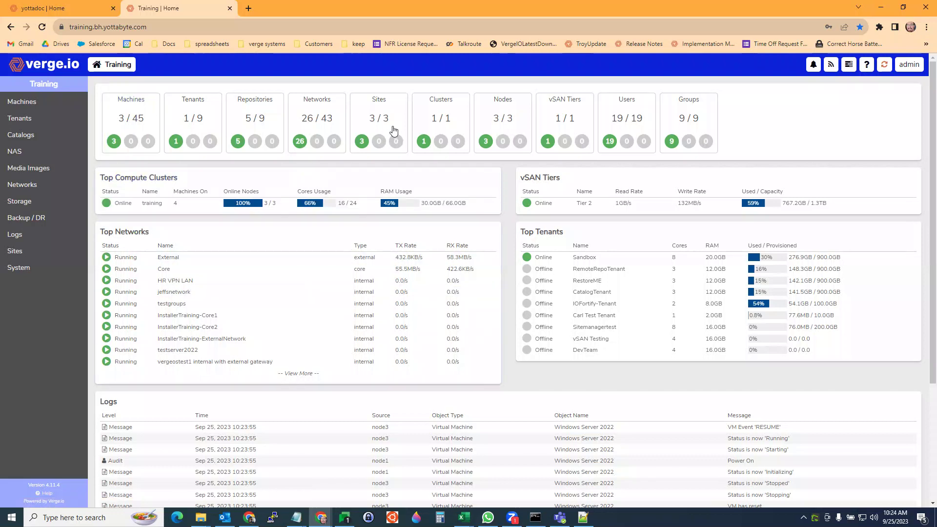
pyautogui.click(307, 119)
pyautogui.click(145, 131)
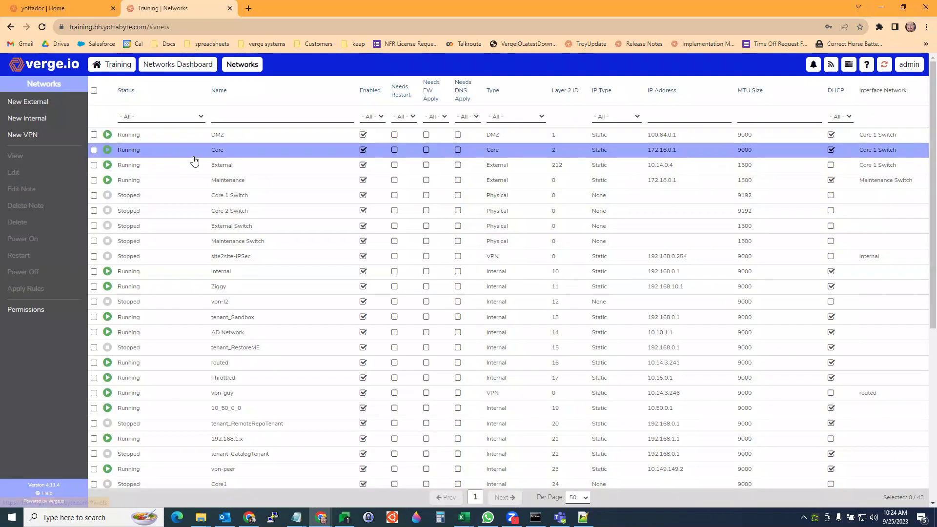
pyautogui.click(218, 156)
pyautogui.doubleClick(218, 155)
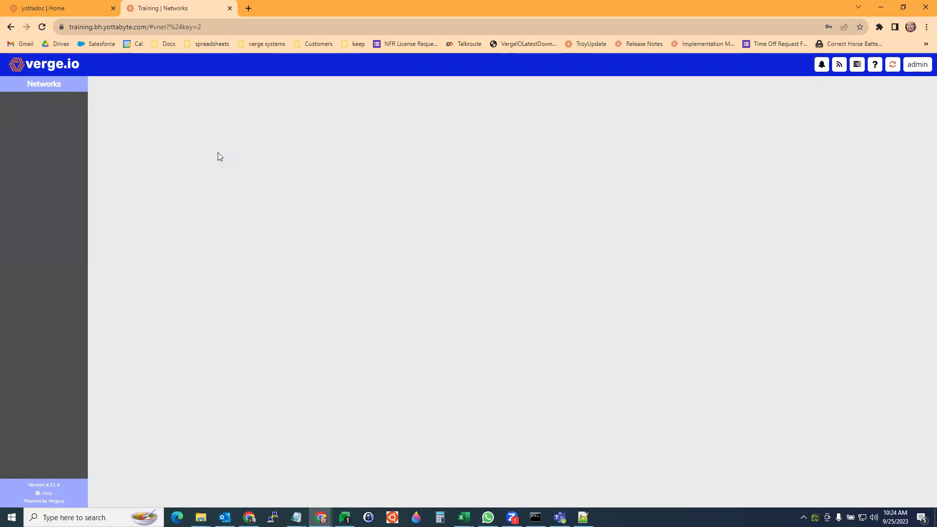
pyautogui.click(26, 103)
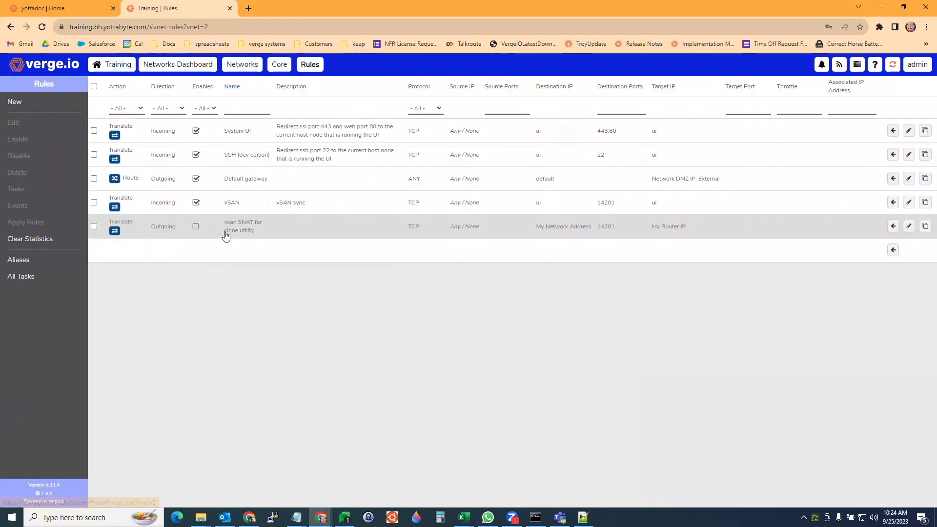
pyautogui.click(399, 205)
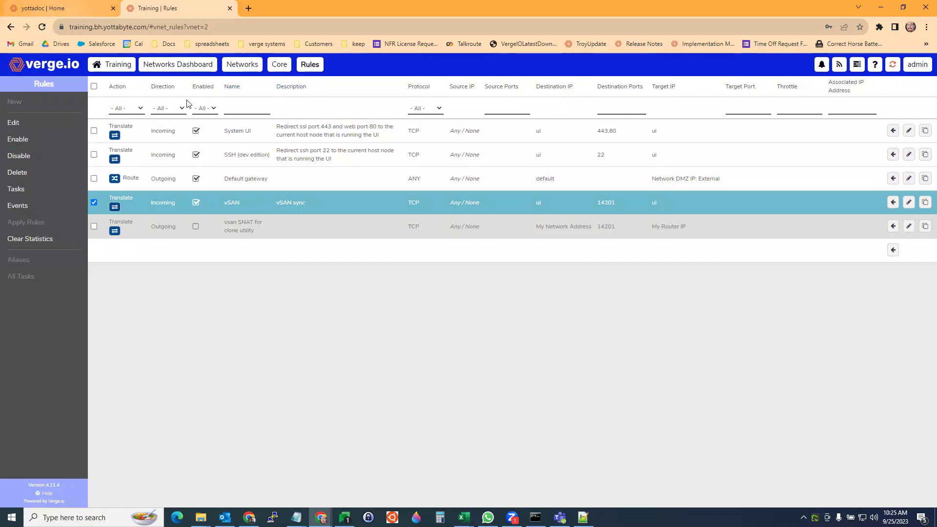
# - Switch to the yottadoc system and open its System Settings page
pyautogui.click(110, 69)
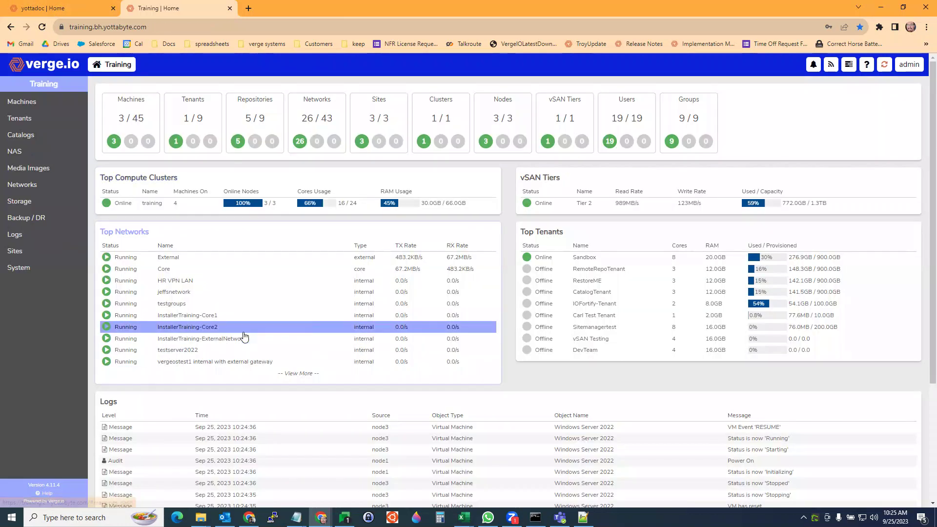
pyautogui.click(78, 10)
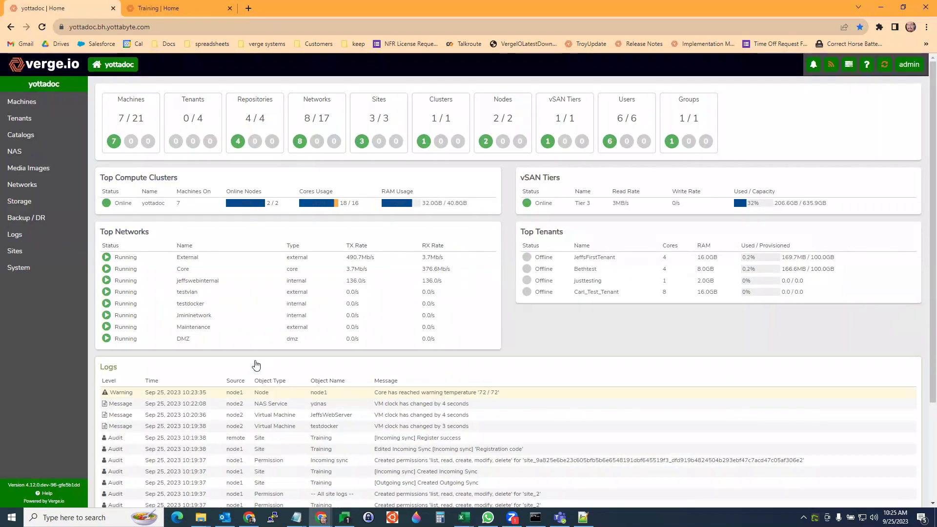
pyautogui.click(25, 272)
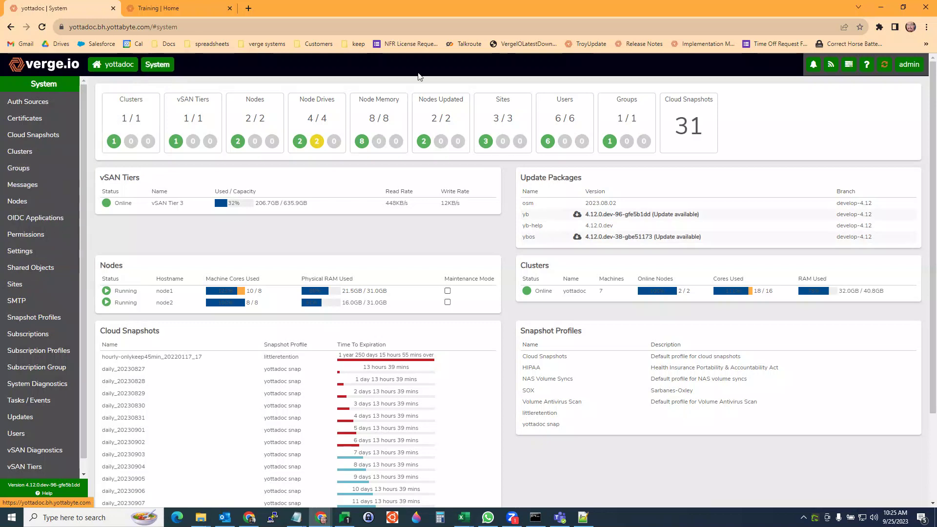
pyautogui.click(21, 252)
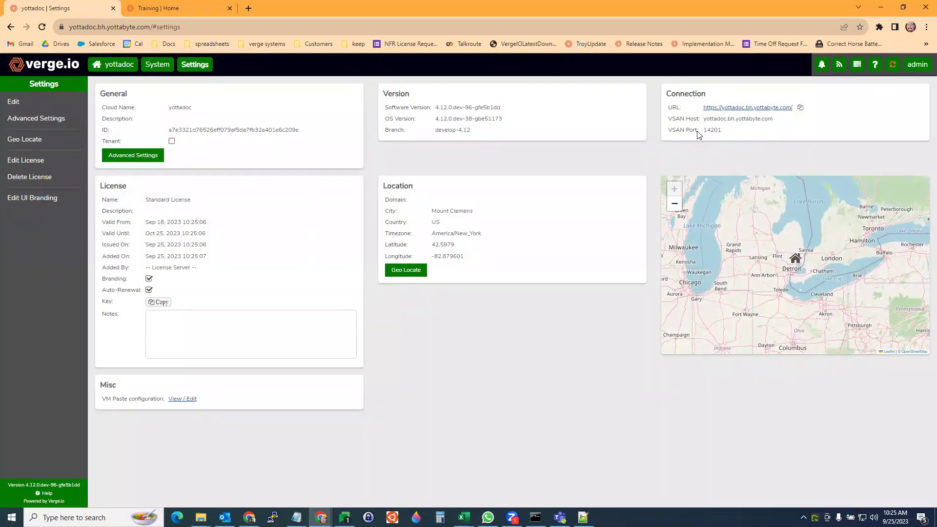
# - Highlight yottadoc's connection details, including VSAN host yottadoc.bh.yottabyte.com and port 14201
pyautogui.moveTo(667, 89); pyautogui.dragTo(841, 137)
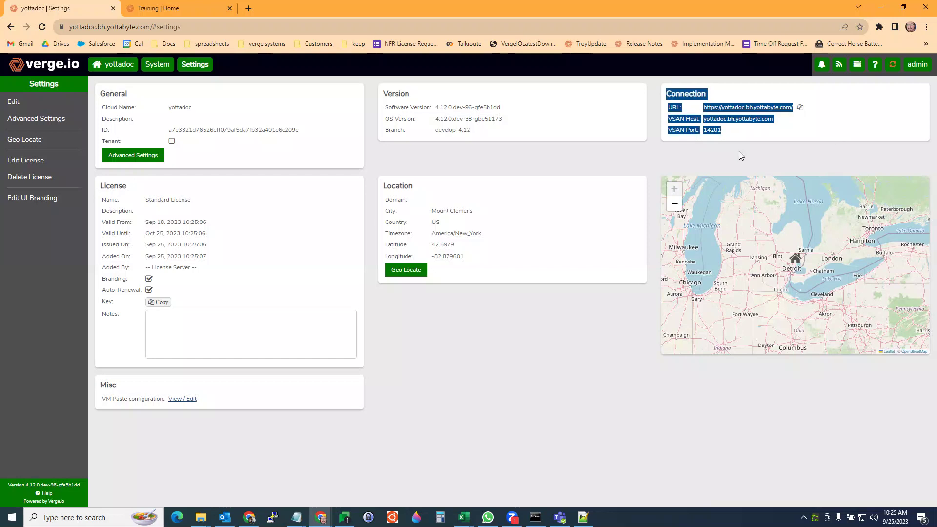
pyautogui.click(736, 121)
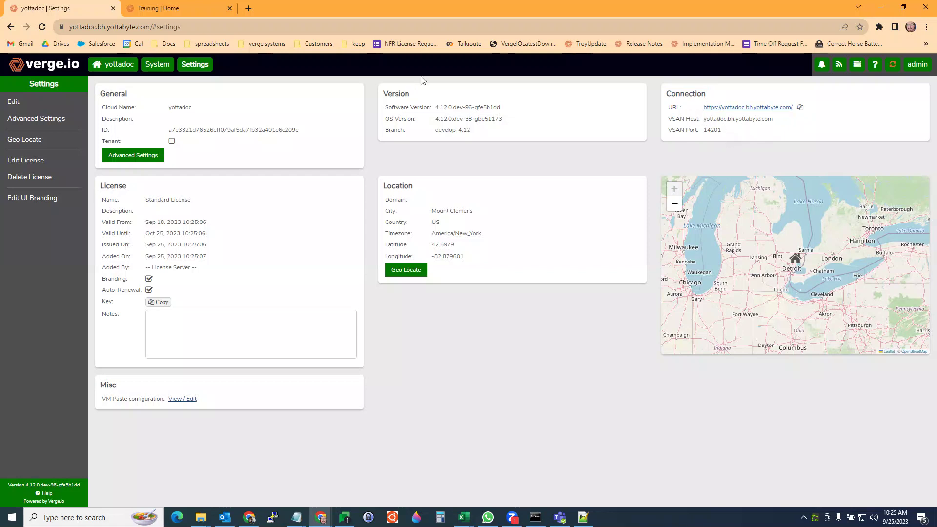
pyautogui.moveTo(704, 127); pyautogui.dragTo(664, 101)
pyautogui.click(734, 133)
pyautogui.moveTo(780, 119); pyautogui.dragTo(700, 120)
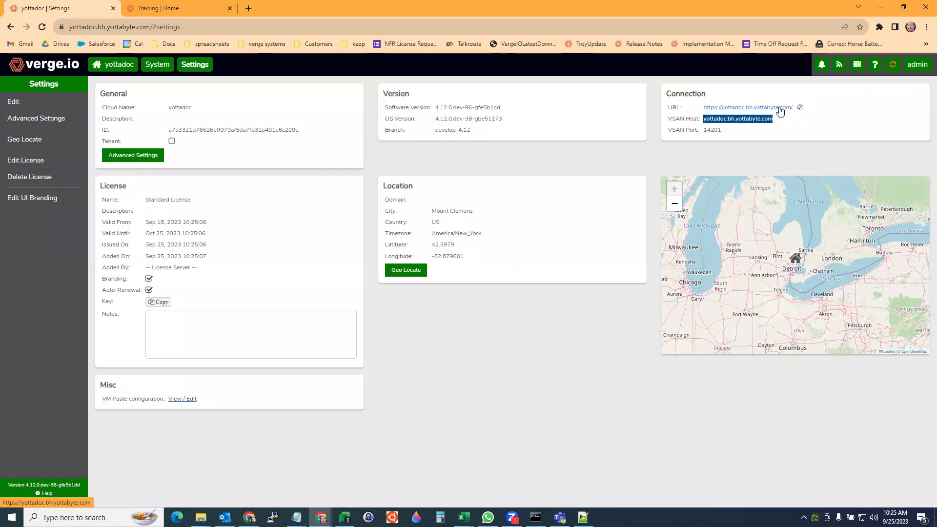
pyautogui.click(688, 155)
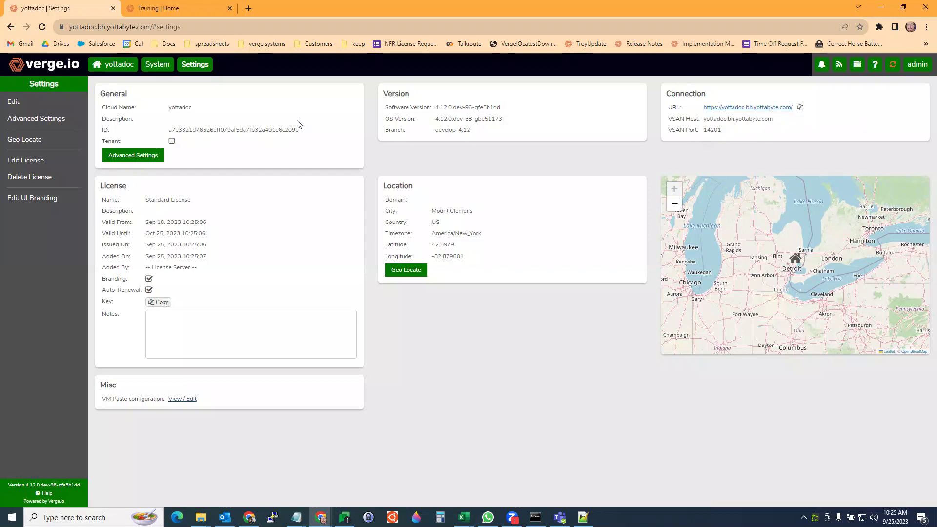
# - Inspect the URL and VSAN host fields in yottadoc's settings edit form, then leave without saving
pyautogui.click(13, 105)
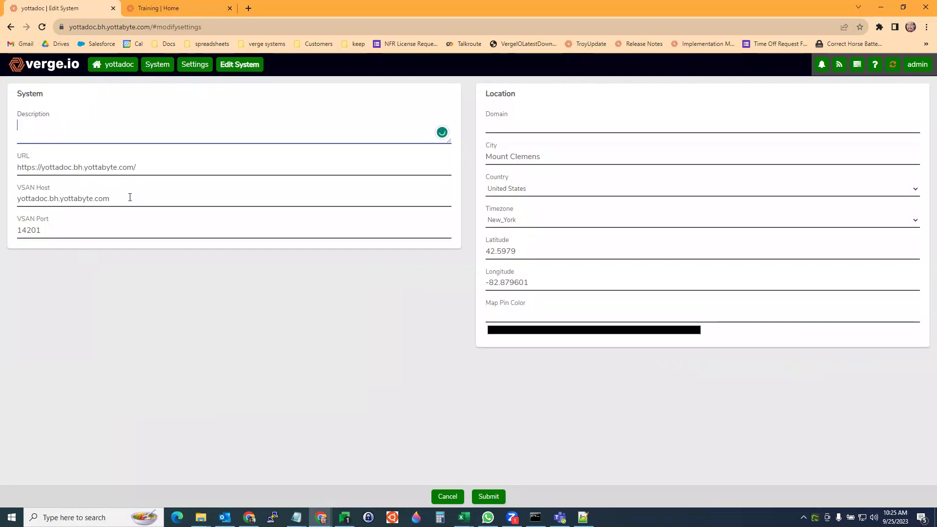
pyautogui.click(118, 166)
pyautogui.moveTo(147, 168); pyautogui.dragTo(43, 168)
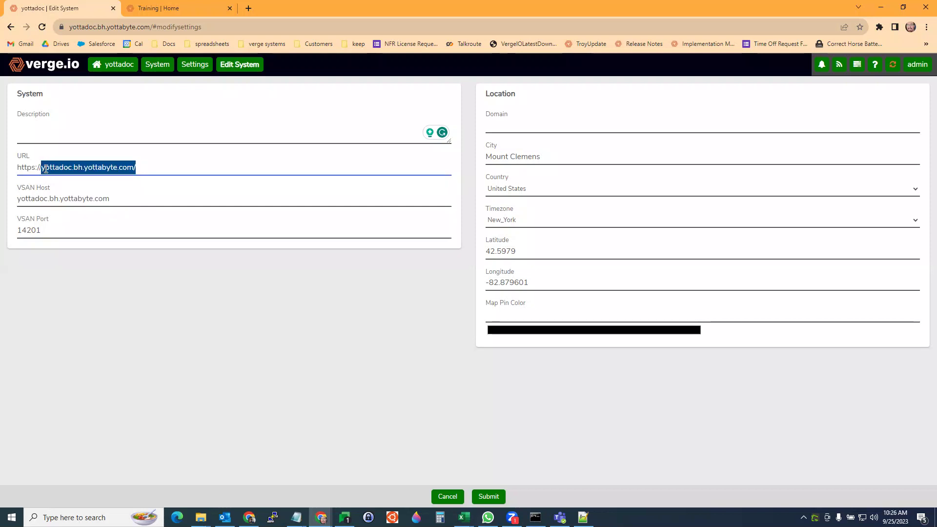
pyautogui.moveTo(130, 198); pyautogui.dragTo(1, 208)
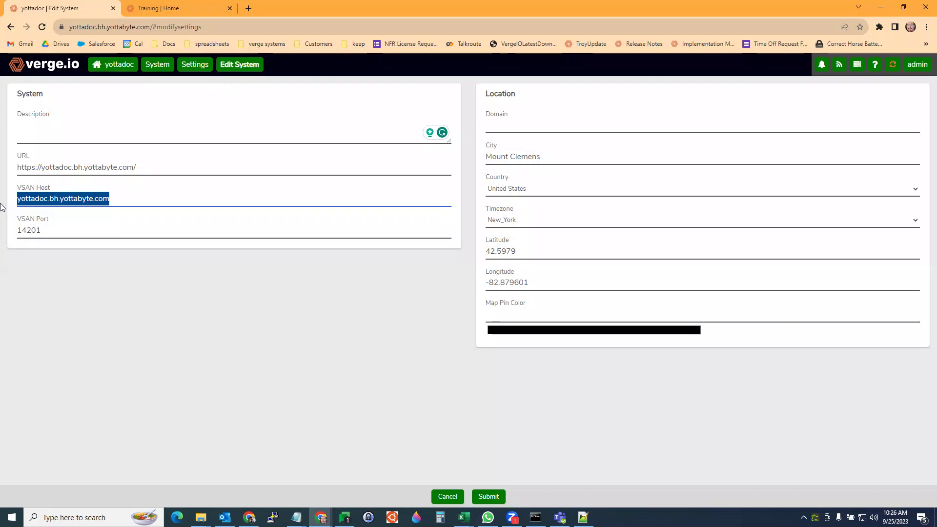
pyautogui.click(146, 308)
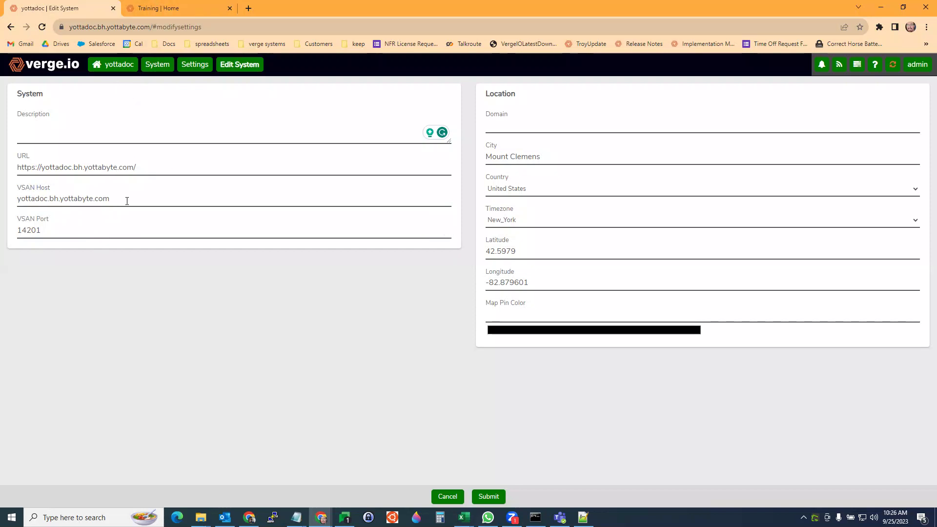
pyautogui.moveTo(127, 201); pyautogui.dragTo(2, 206)
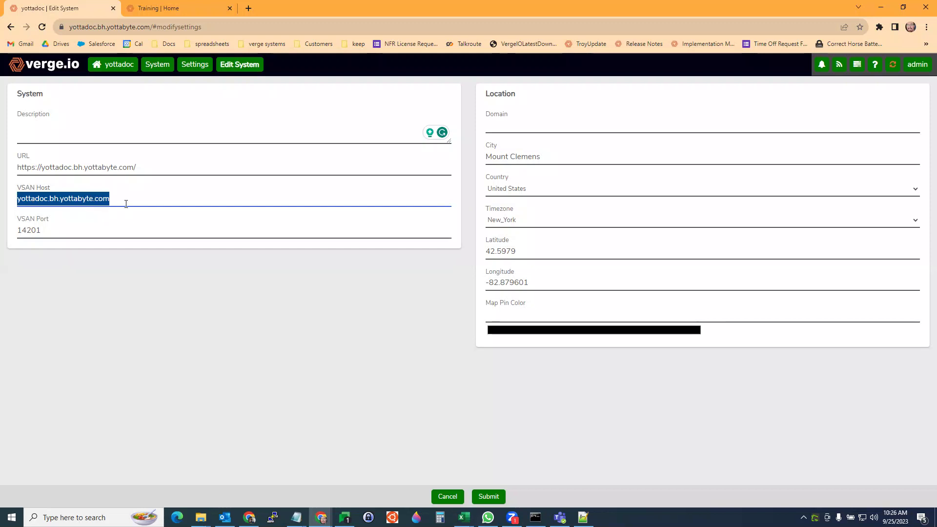
pyautogui.click(67, 164)
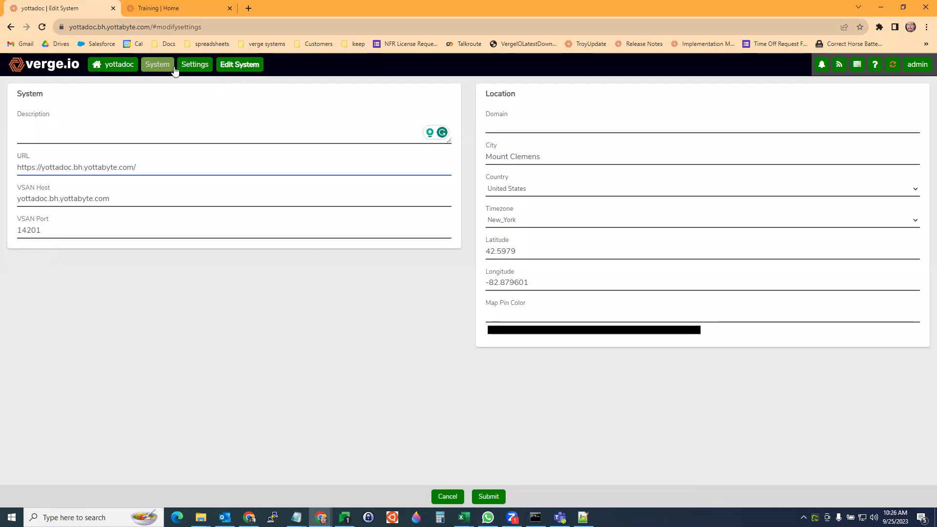
pyautogui.click(105, 68)
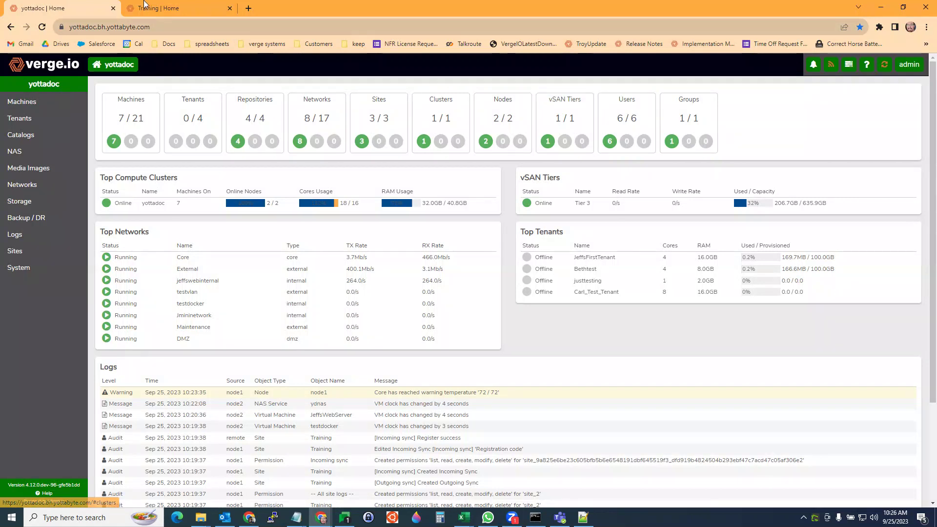
pyautogui.click(176, 9)
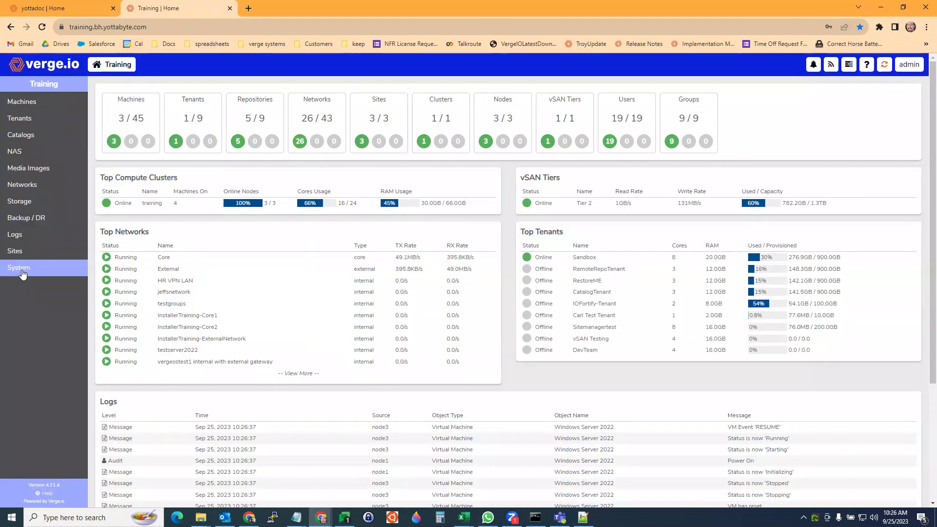
pyautogui.click(19, 268)
pyautogui.scroll(-1, 39, 246)
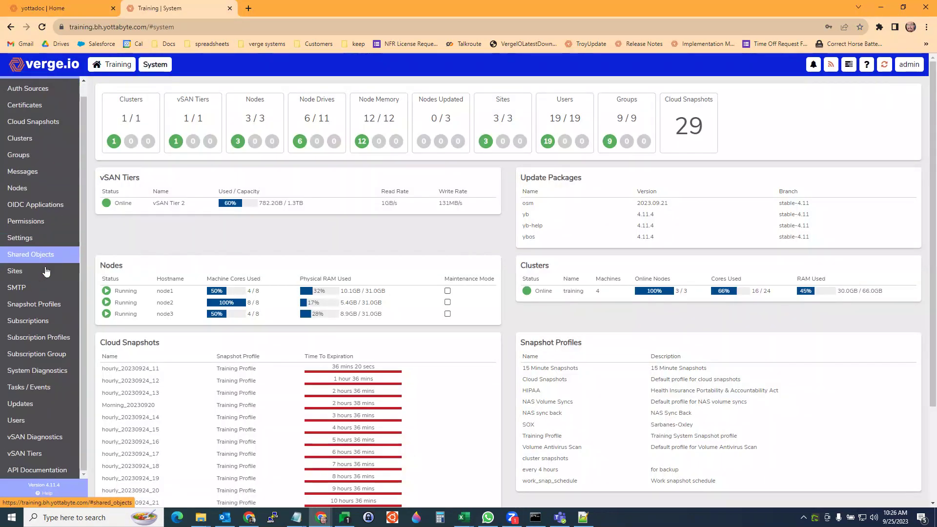
pyautogui.click(19, 238)
pyautogui.moveTo(659, 135); pyautogui.dragTo(723, 137)
pyautogui.click(734, 166)
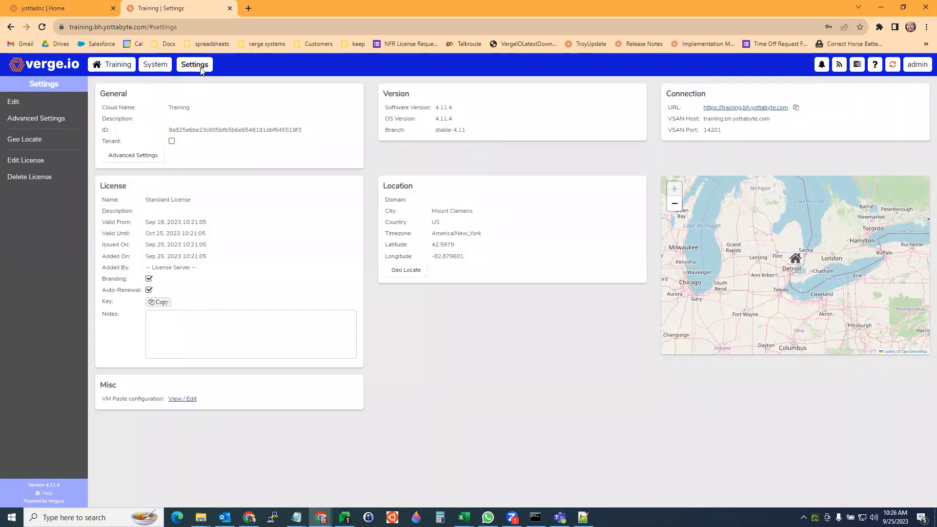
pyautogui.click(66, 10)
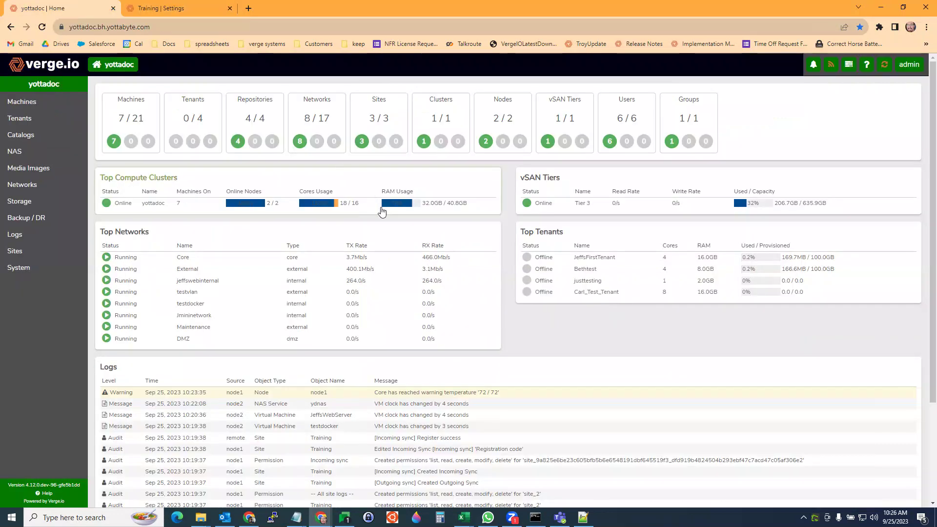
pyautogui.click(367, 120)
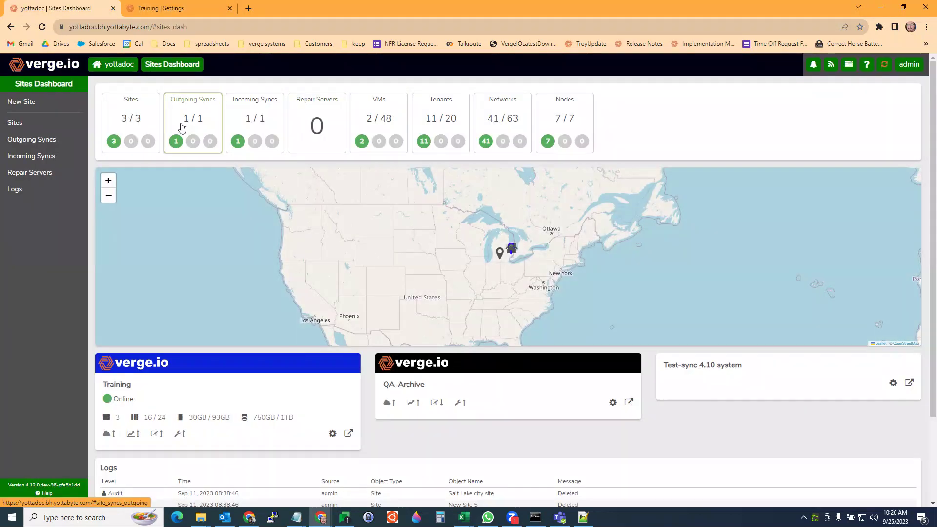
pyautogui.click(132, 116)
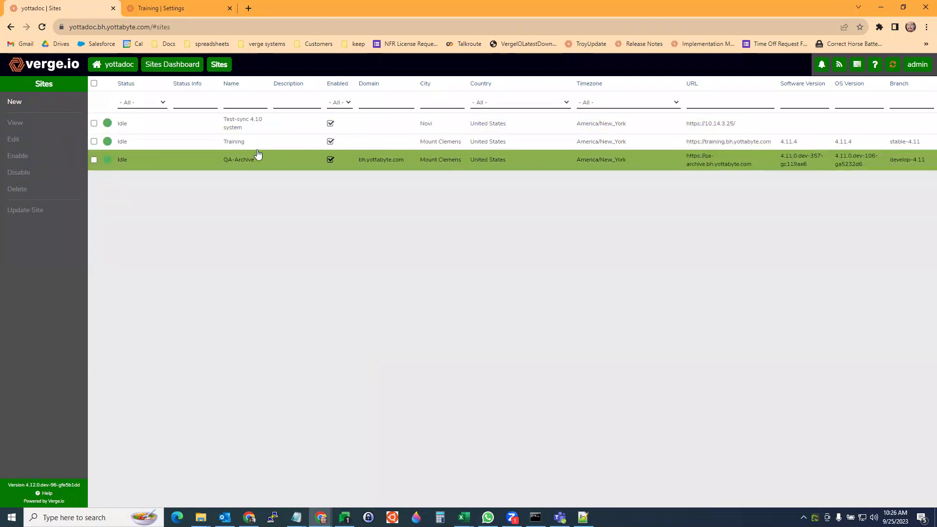
pyautogui.doubleClick(240, 142)
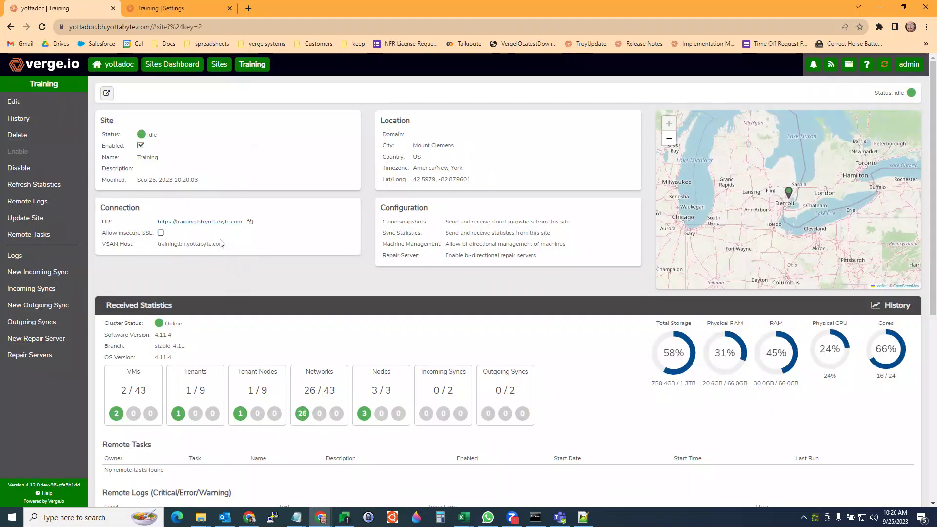
pyautogui.scroll(-1, 227, 250)
pyautogui.scroll(1, 236, 244)
pyautogui.moveTo(236, 247); pyautogui.dragTo(112, 210)
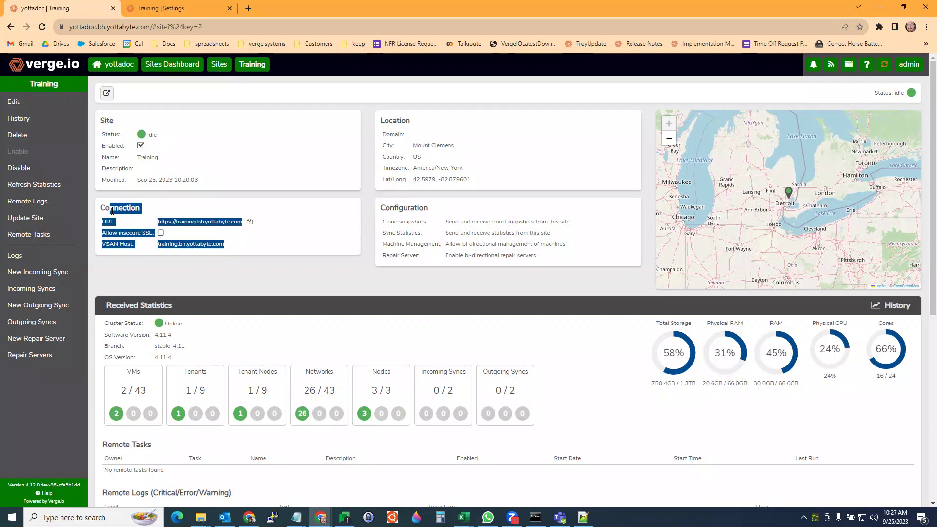
pyautogui.click(195, 294)
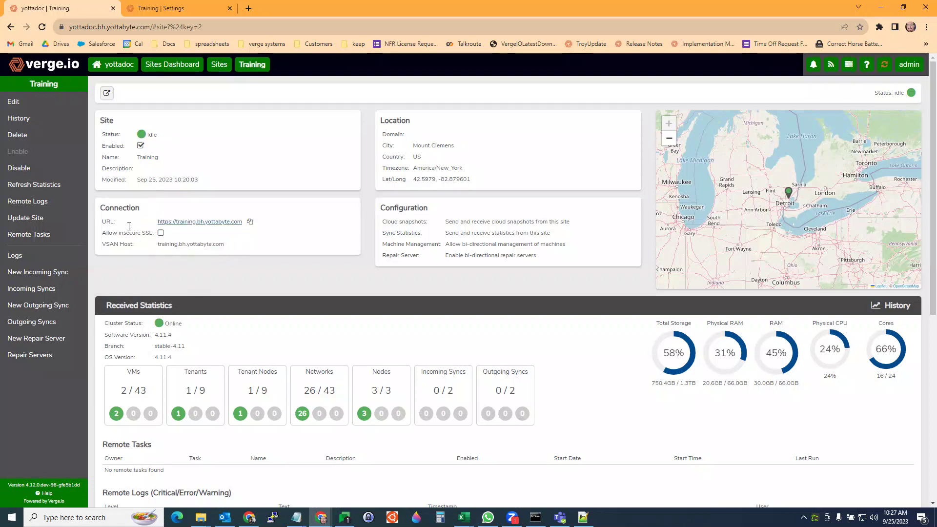
# - Edit the Training site, enabling Allow Insecure SSL Connection and Re-authenticate
pyautogui.click(23, 111)
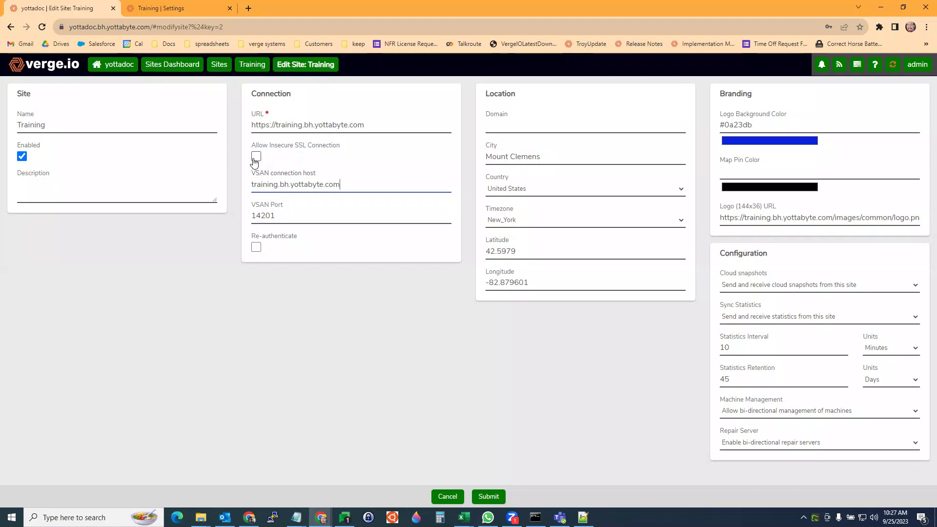
pyautogui.click(256, 156)
pyautogui.click(256, 247)
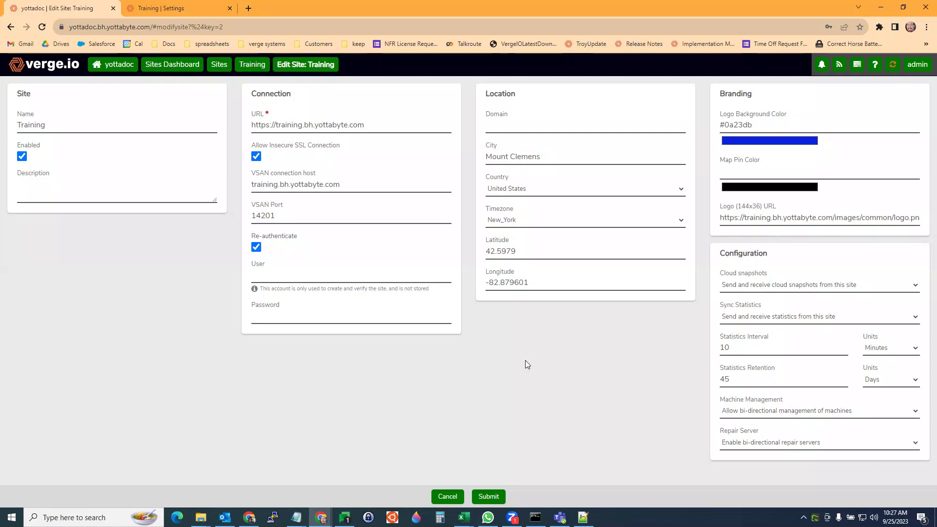
# - Cancel the site edit form, then open the Outgoing sync dashboard and highlight its remote details
pyautogui.click(447, 496)
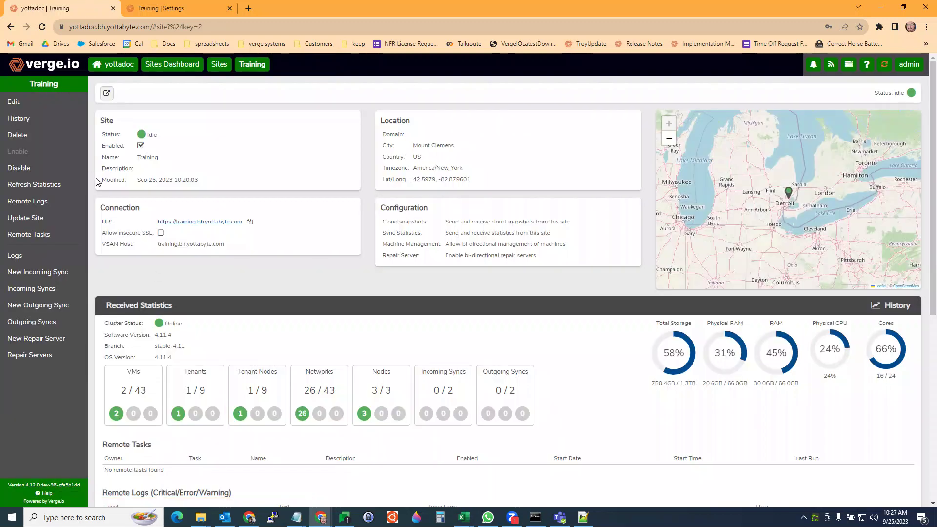
pyautogui.scroll(-5, 209, 215)
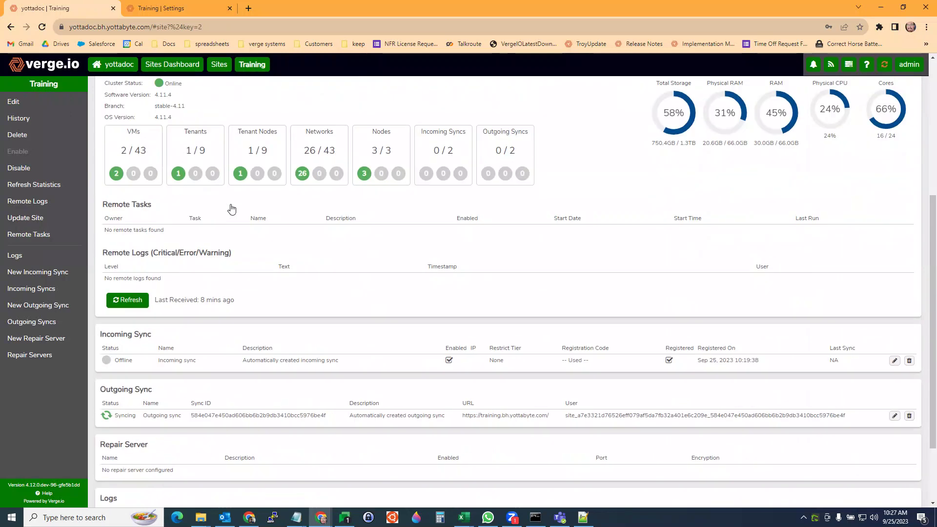
pyautogui.scroll(3, 170, 197)
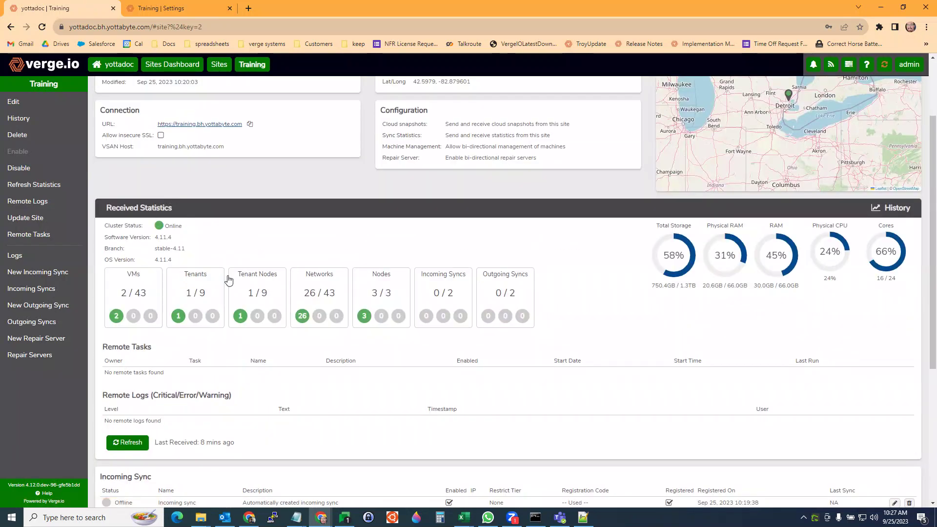
pyautogui.scroll(-5, 228, 280)
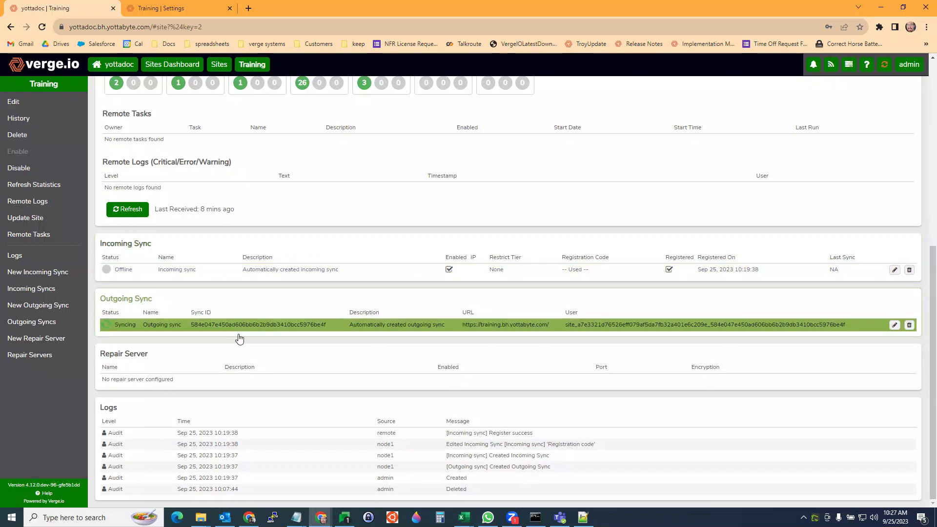
pyautogui.click(252, 326)
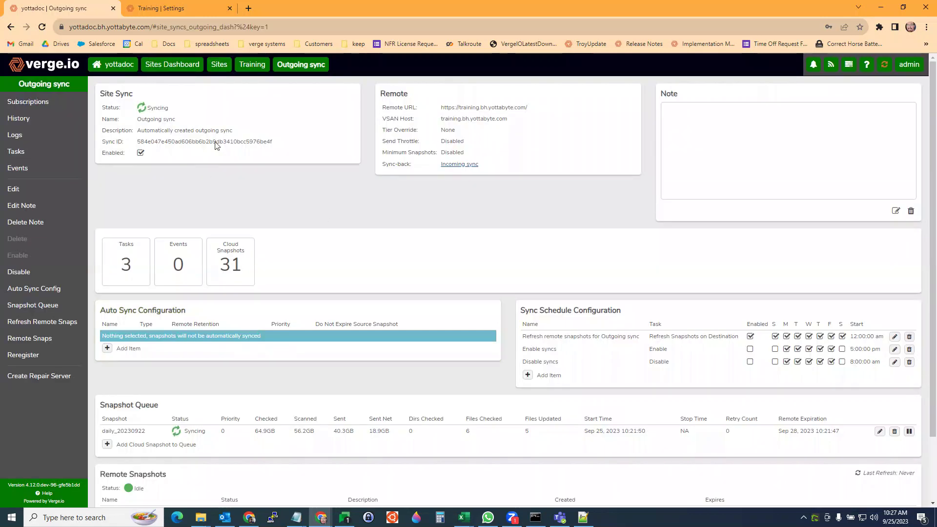
pyautogui.moveTo(418, 96); pyautogui.dragTo(524, 164)
pyautogui.click(470, 213)
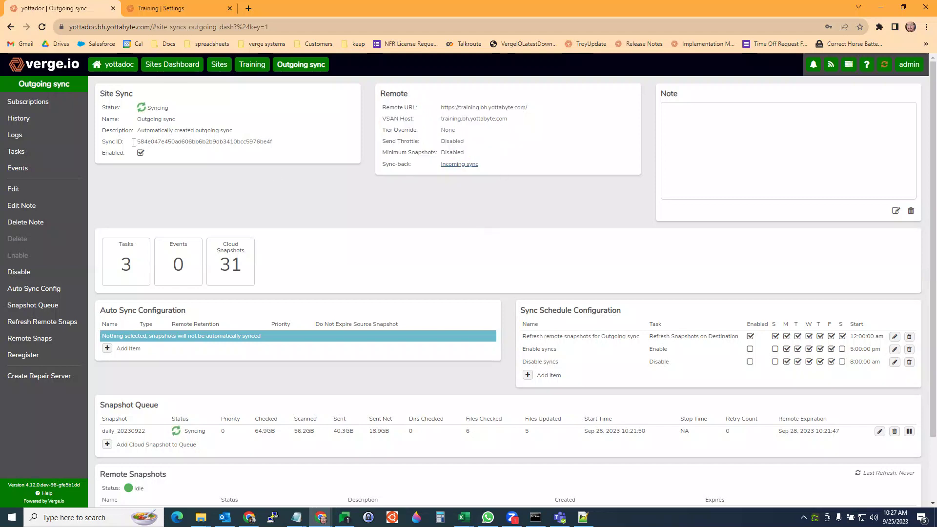
pyautogui.click(22, 193)
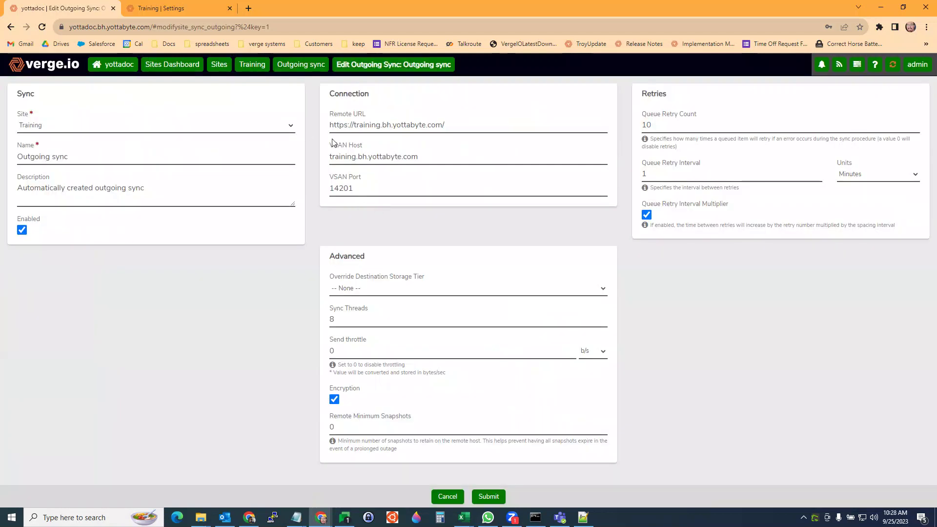
pyautogui.moveTo(432, 153); pyautogui.dragTo(326, 154)
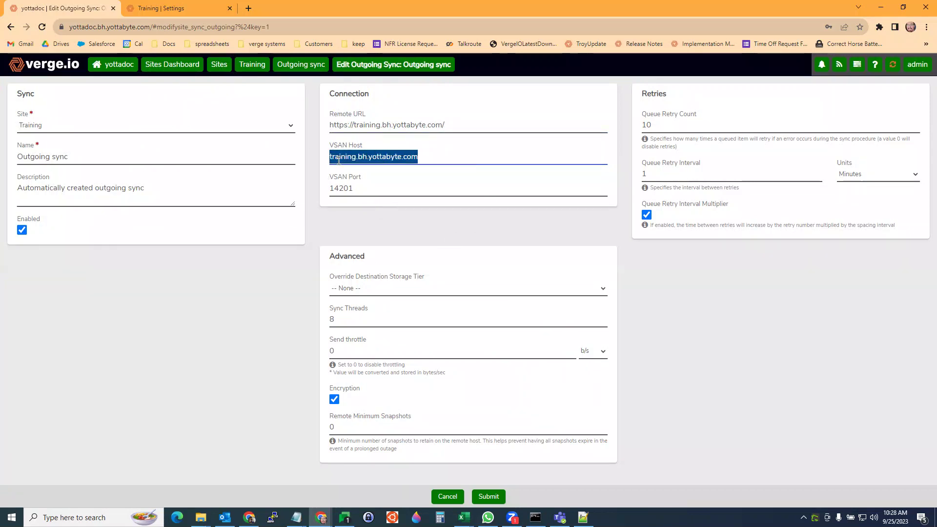
pyautogui.click(447, 497)
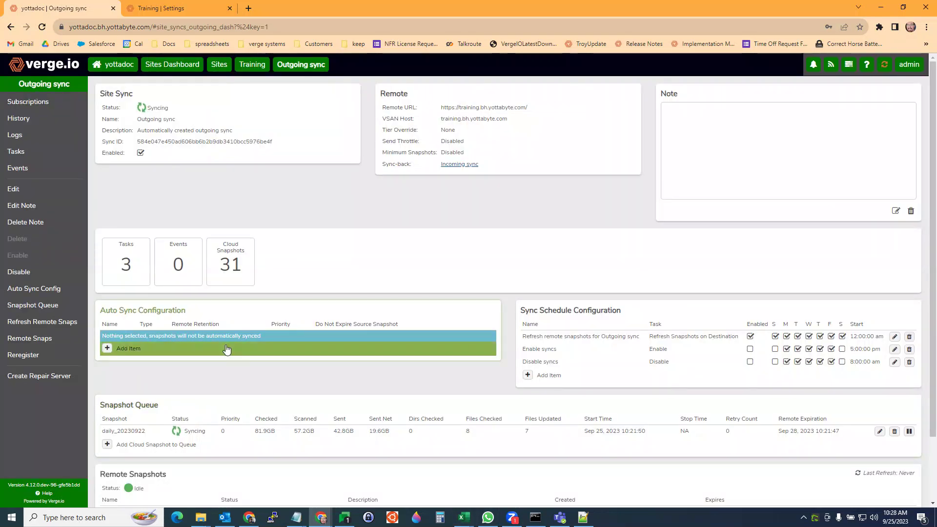
pyautogui.scroll(-2, 225, 340)
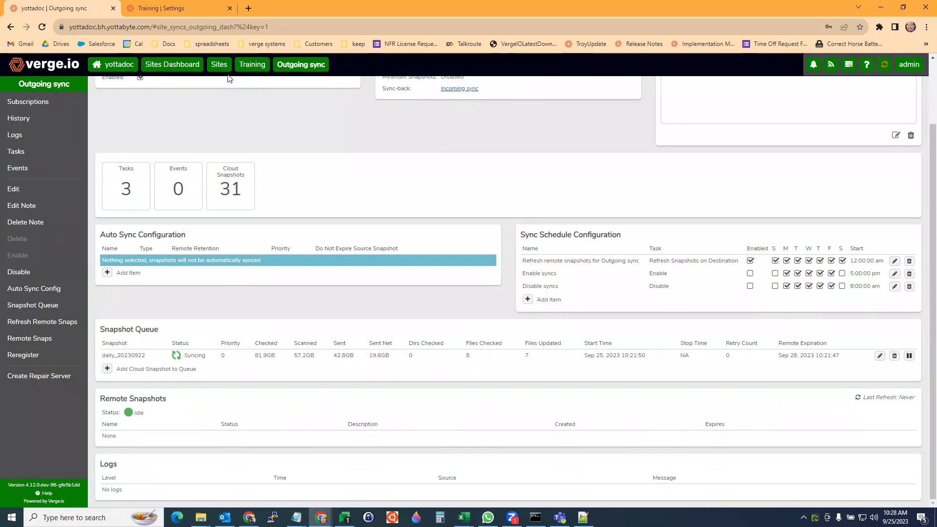
# - Edit the Training incoming sync, check VSAN host yottadoc.bh.yottabyte.com, and regenerate the registration code
pyautogui.click(251, 68)
pyautogui.scroll(-7, 215, 258)
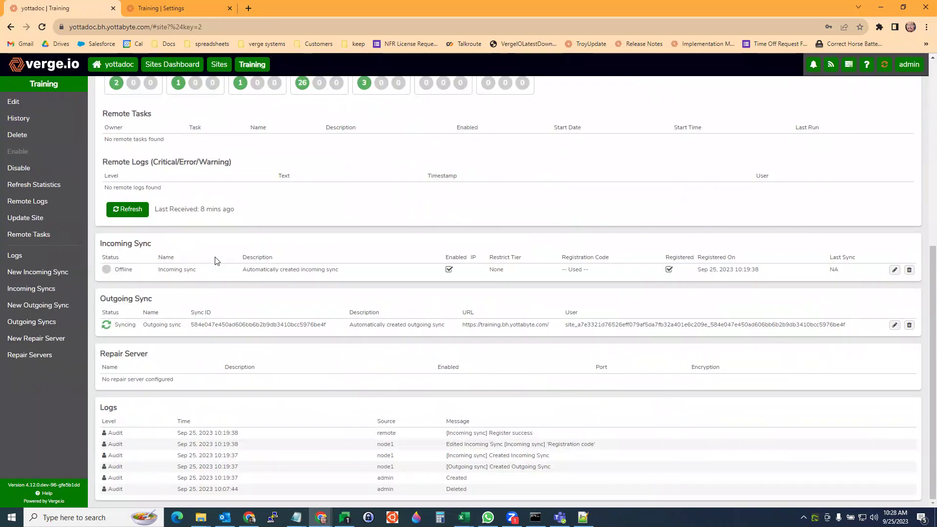
pyautogui.doubleClick(178, 271)
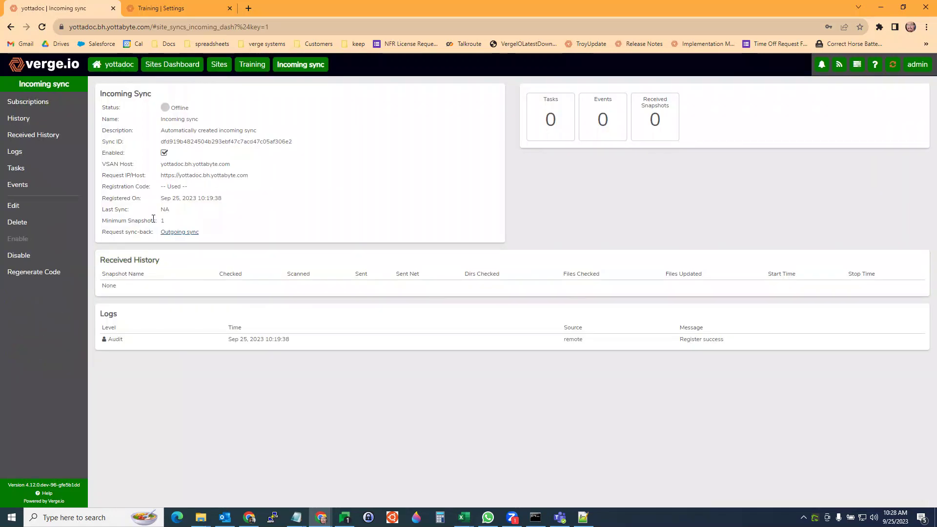
pyautogui.click(19, 205)
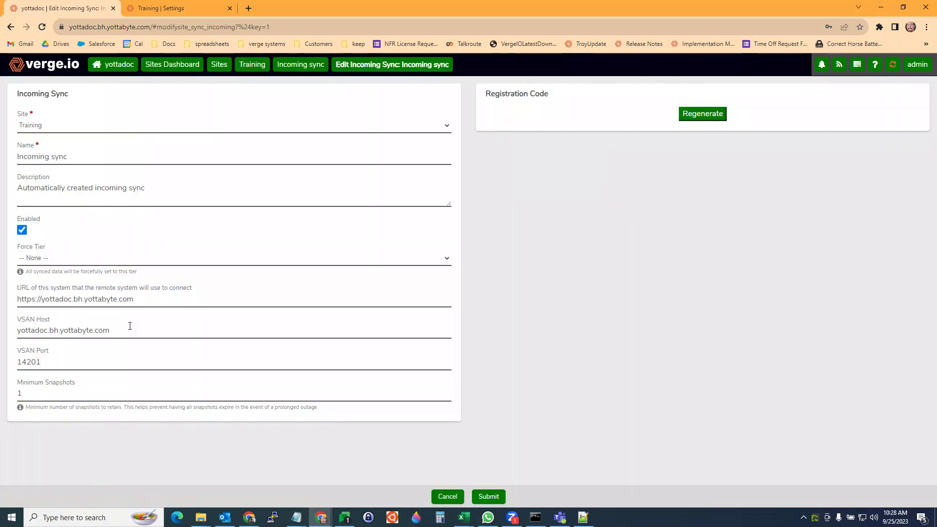
pyautogui.moveTo(129, 326); pyautogui.dragTo(1, 301)
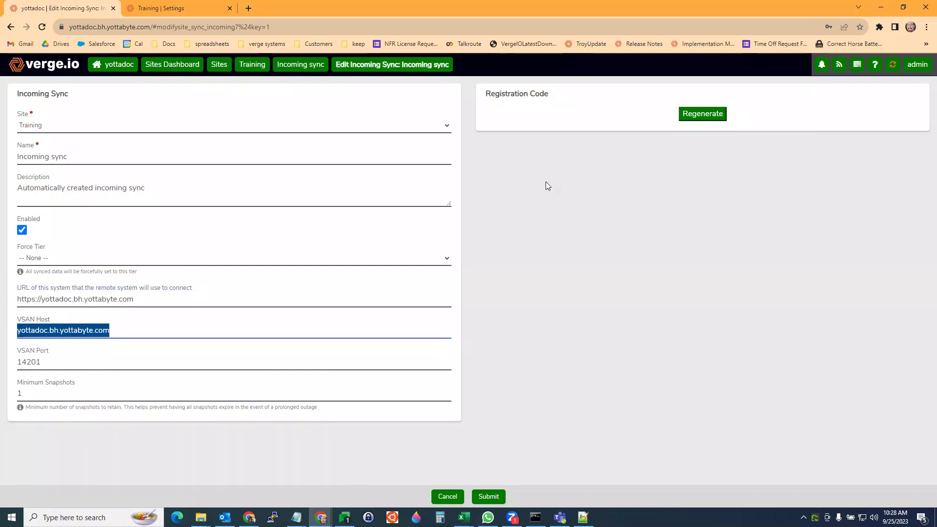
pyautogui.click(716, 115)
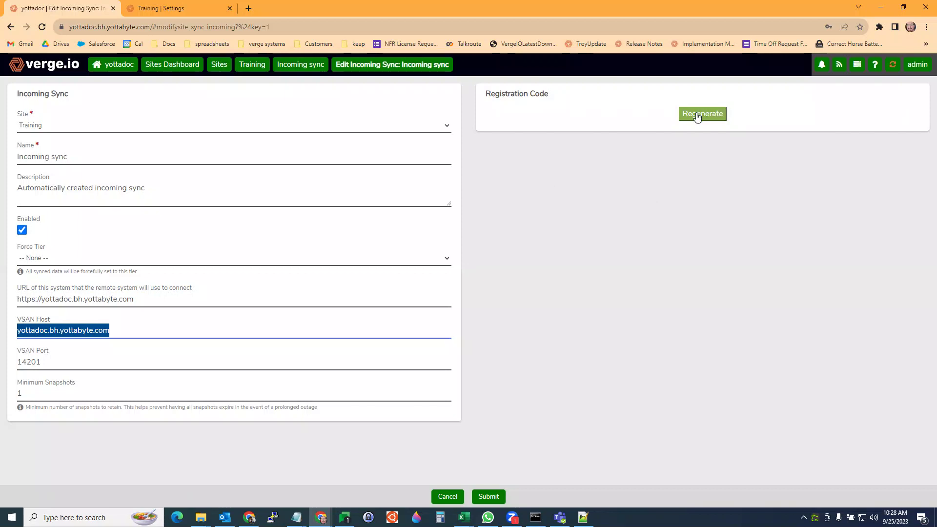
# - On the Training system, open the Sites Dashboard and view its incoming and outgoing sync lists
pyautogui.click(172, 7)
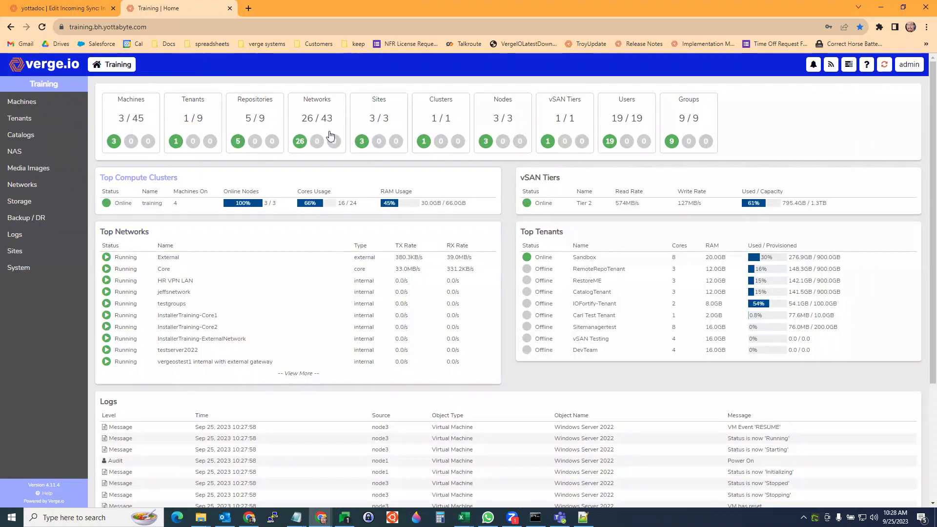
pyautogui.click(381, 130)
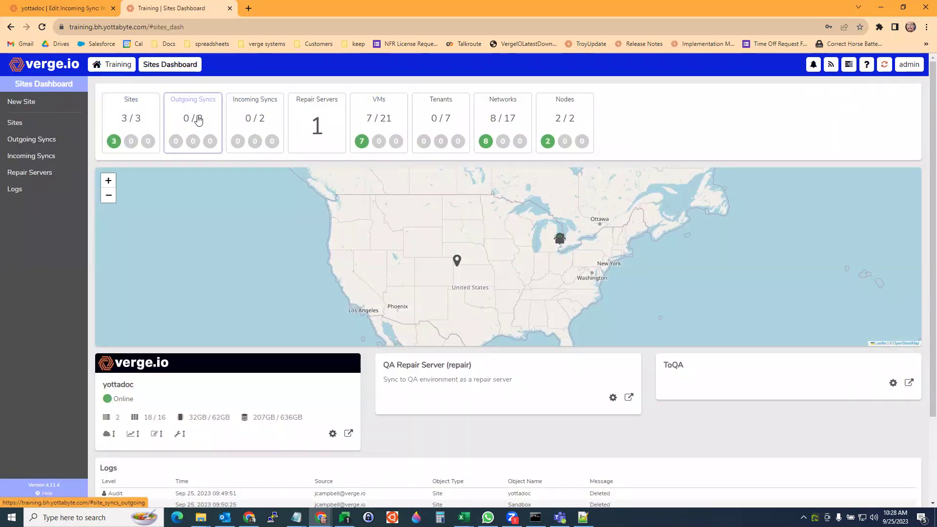
pyautogui.click(255, 120)
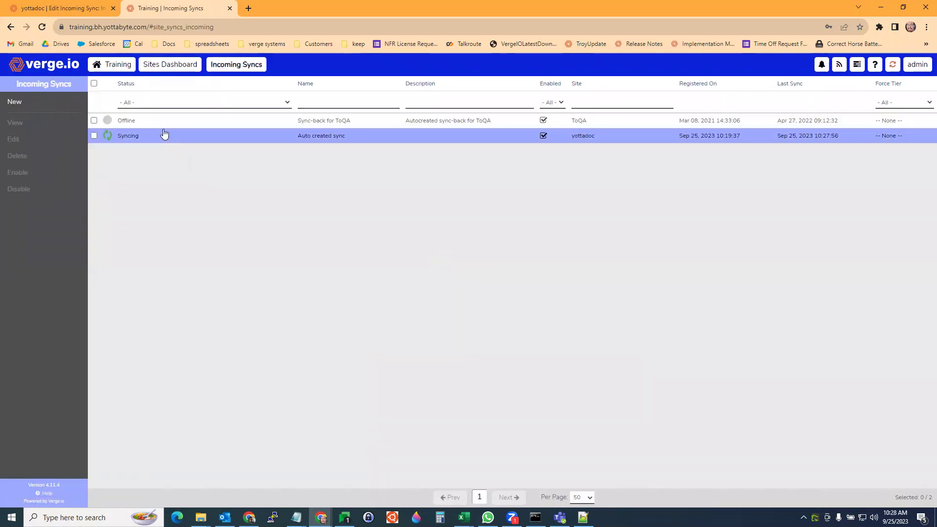
pyautogui.click(171, 71)
pyautogui.click(188, 126)
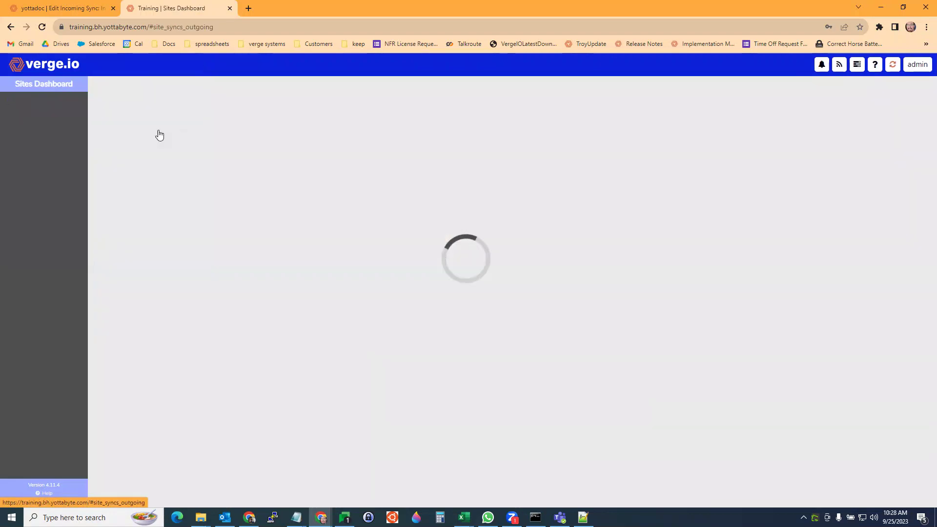
# - Open the Auto created sync and preview the Reregister code verification, then cancel
pyautogui.doubleClick(193, 140)
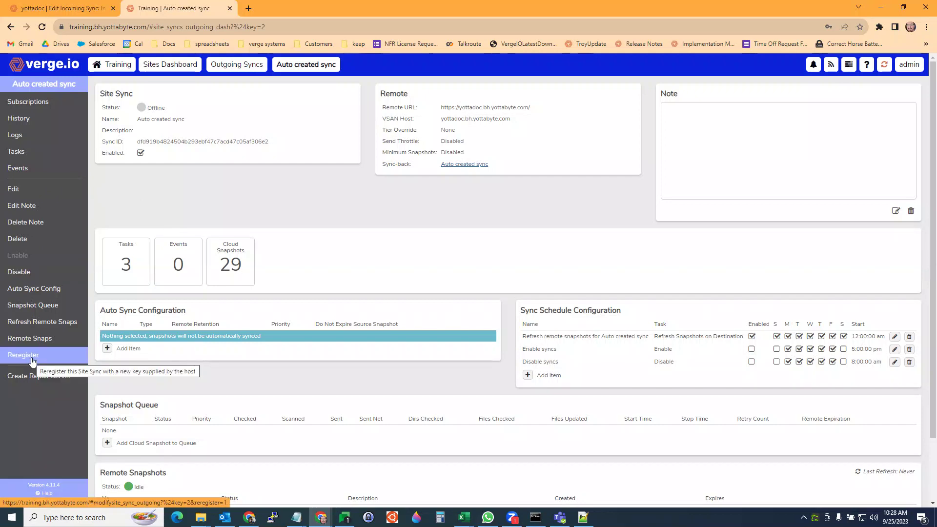
pyautogui.click(16, 360)
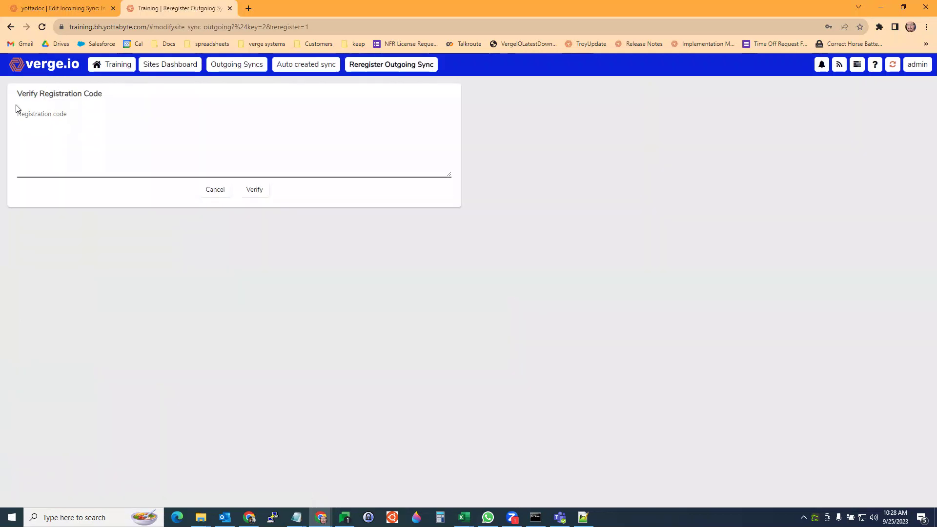
pyautogui.click(215, 189)
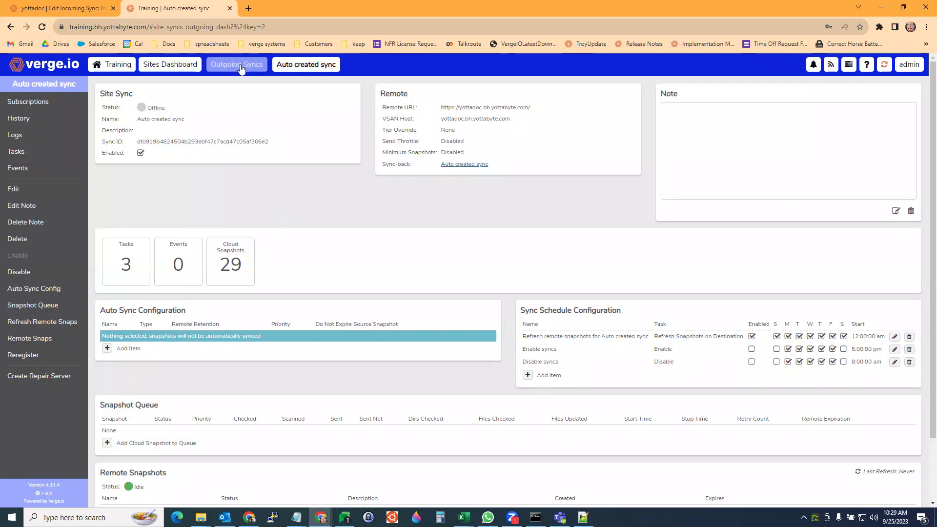
# - Select the yottadoc site from the Sites list
pyautogui.click(168, 70)
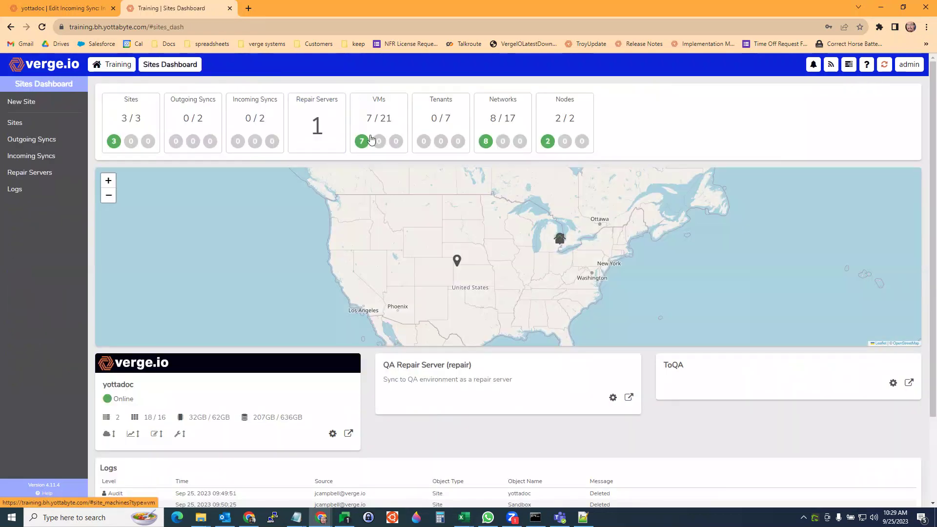
pyautogui.click(117, 128)
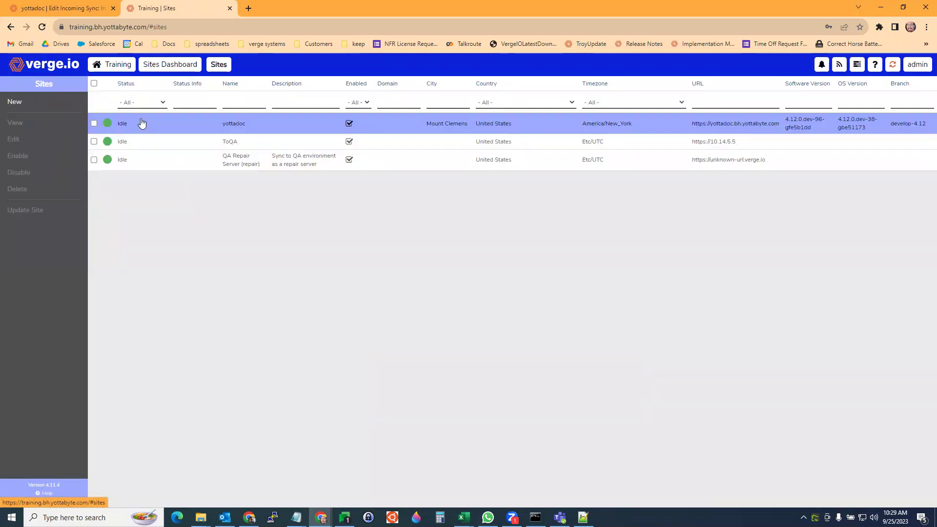
pyautogui.click(240, 130)
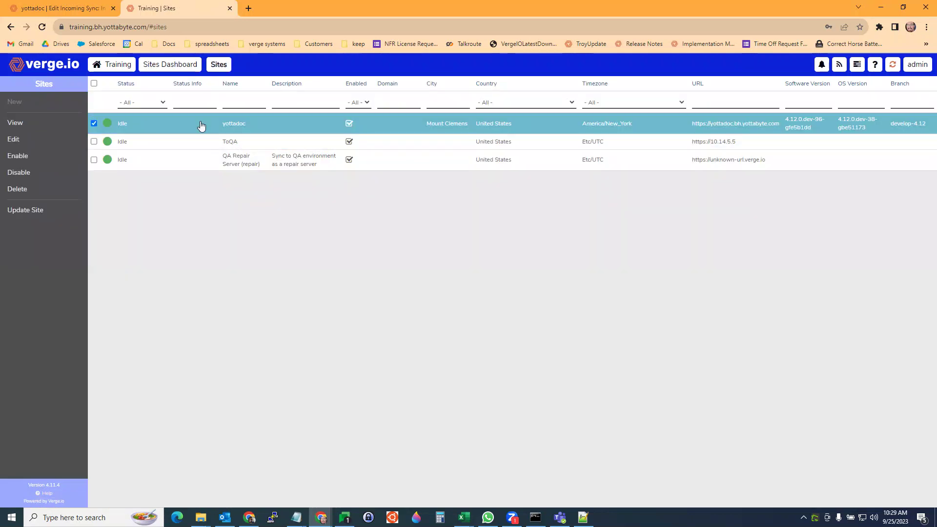
# - In the yottadoc tab, leave the incoming sync form via the Sites and yottadoc breadcrumbs to the home dashboard
pyautogui.hotkey('ctrl', 'pageup')
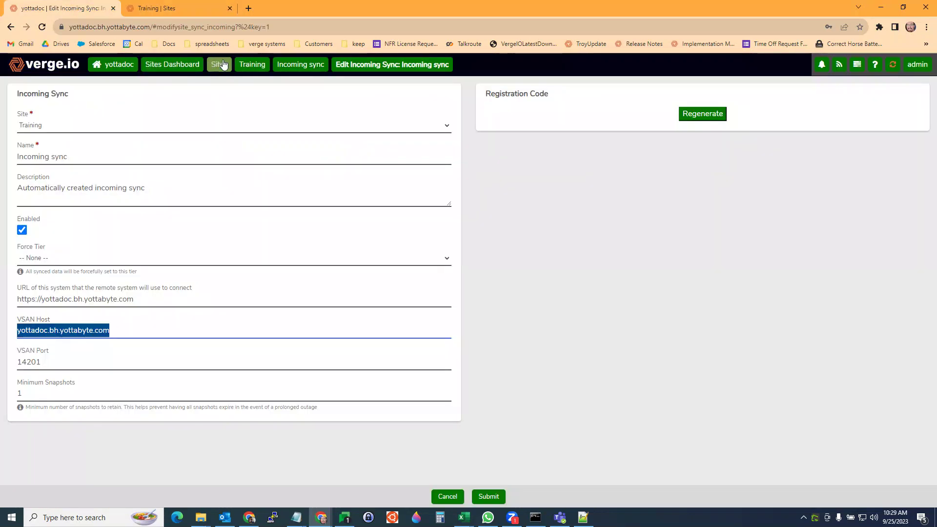
pyautogui.click(252, 68)
pyautogui.click(119, 64)
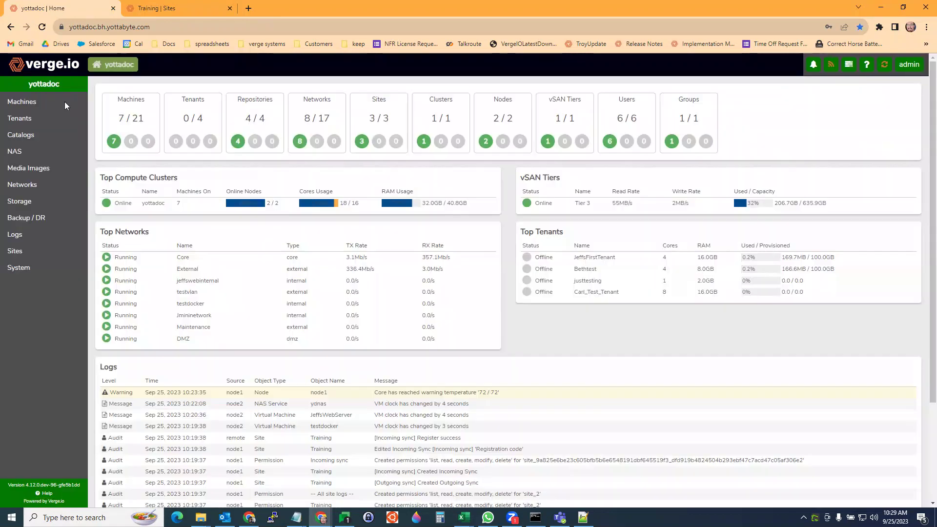